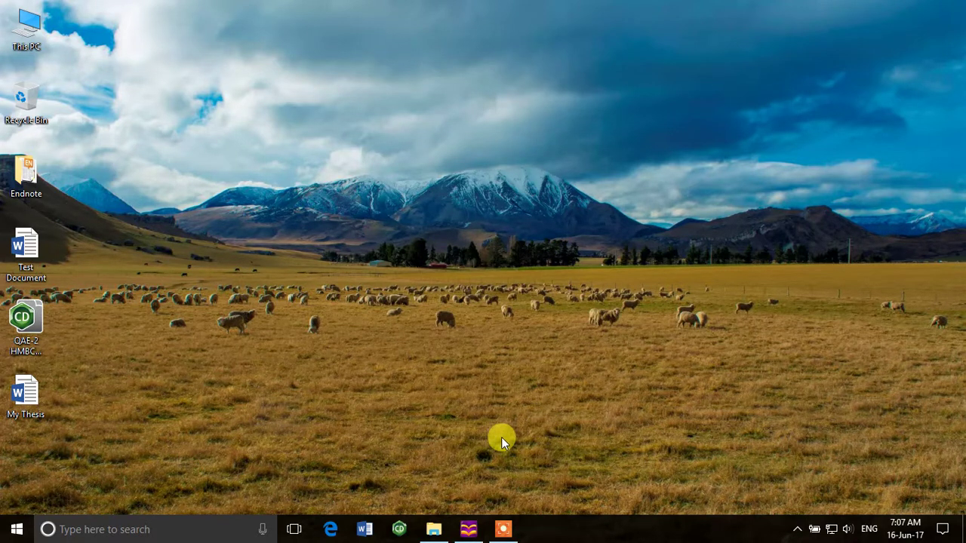
- Launch ChemBioDraw Ultra from the taskbar to a blank untitled document
click(393, 532)
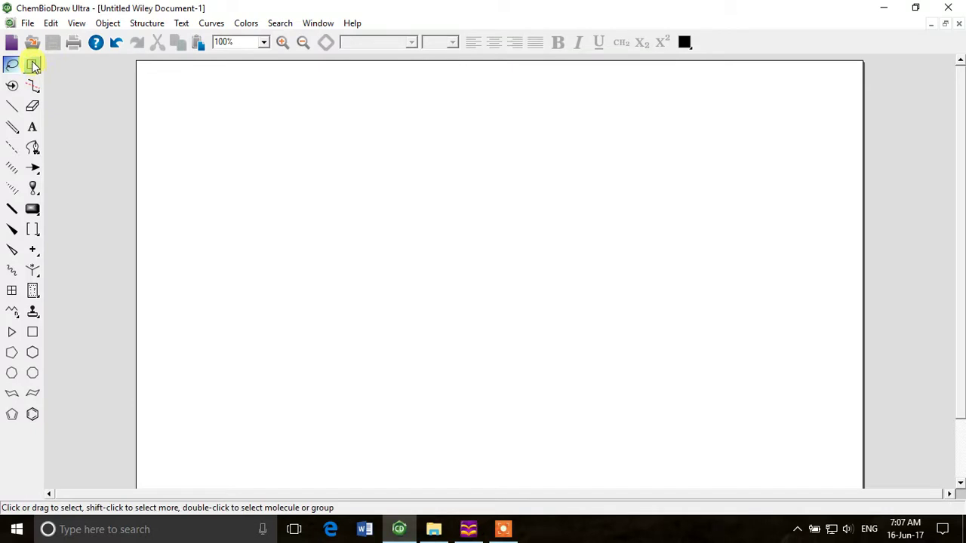
- Browse the File menu's Open Templates, Open Samples and Page Setup entries
click(28, 23)
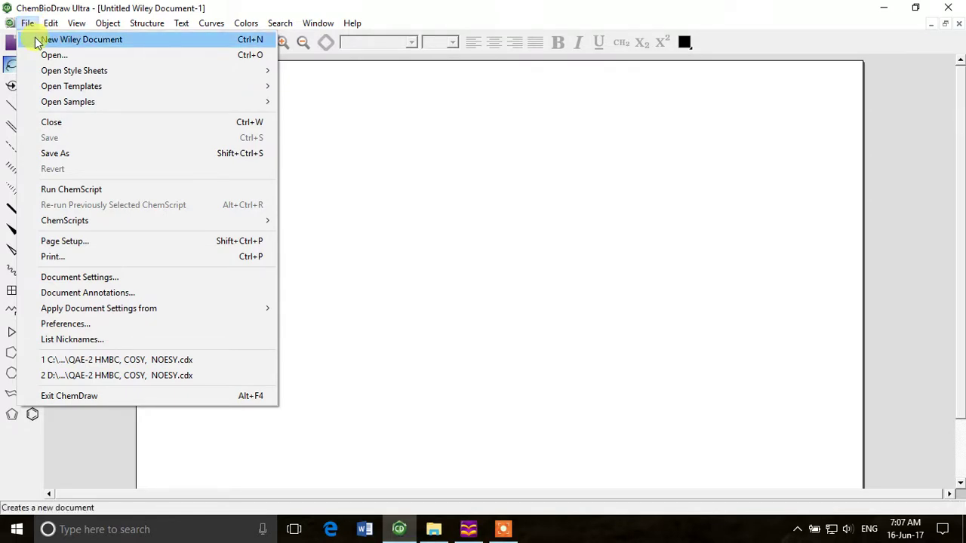
mouse_move(116, 85)
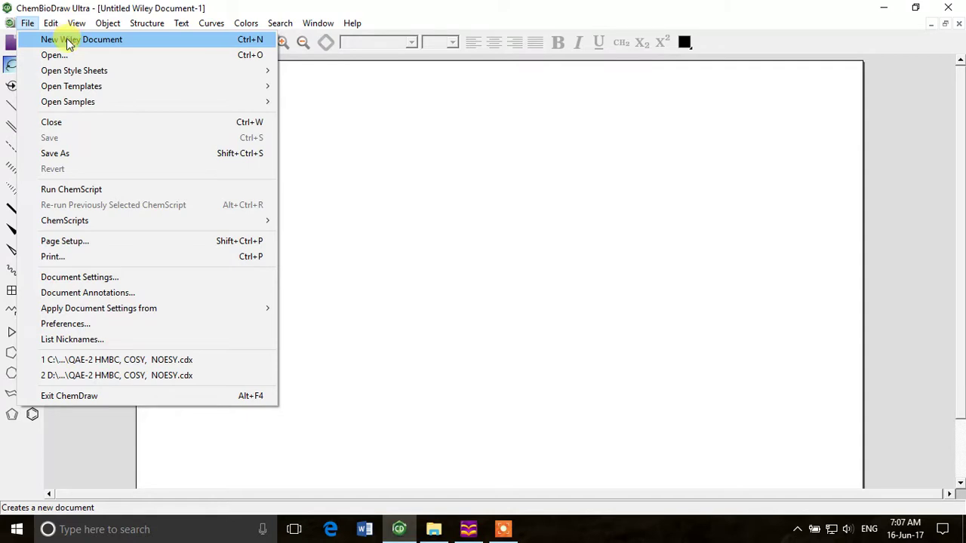
mouse_move(82, 106)
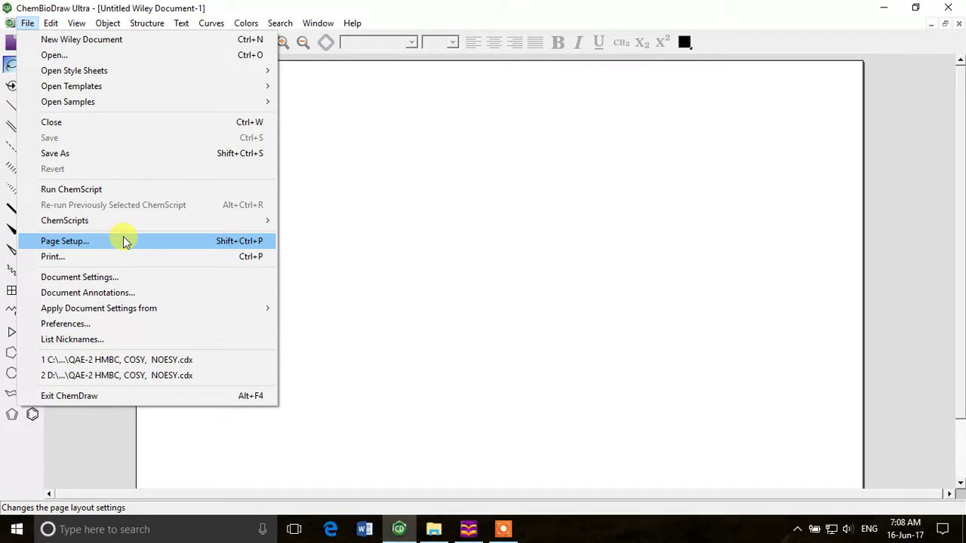
- Draw three fused cyclohexane rings (phenalene) near the page centre
click(539, 214)
click(33, 414)
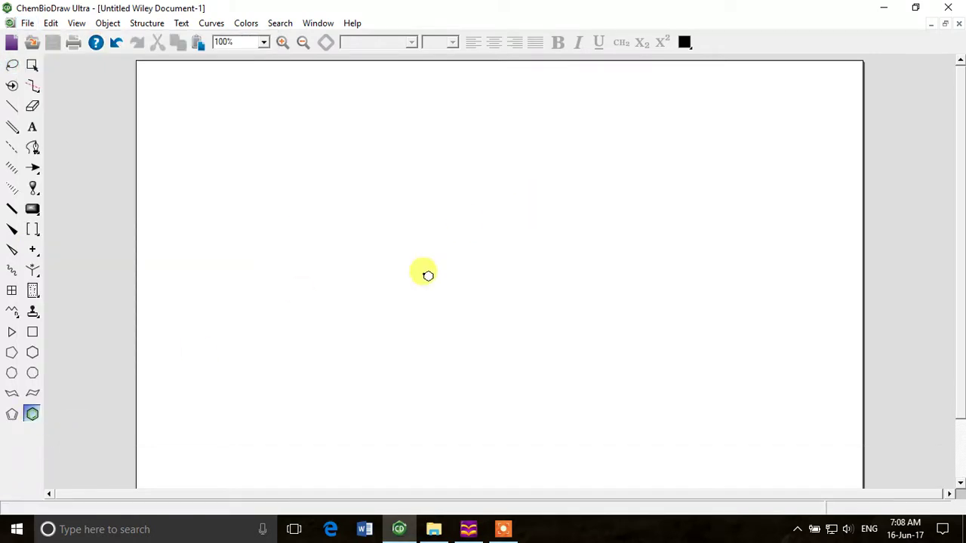
click(478, 218)
click(491, 219)
click(491, 227)
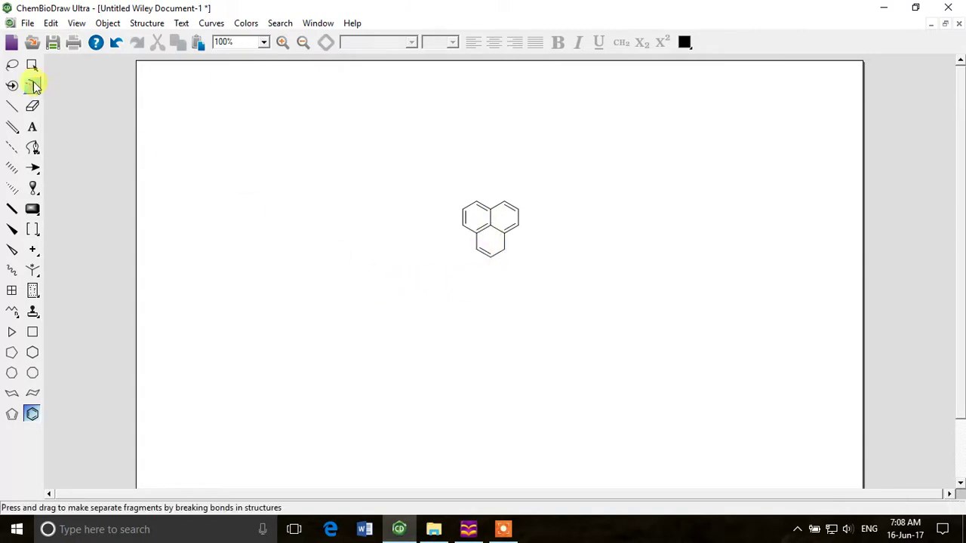
- Start Save As into the Desktop folder, checking the formats but keeping ChemDraw (*.cdx)
click(27, 23)
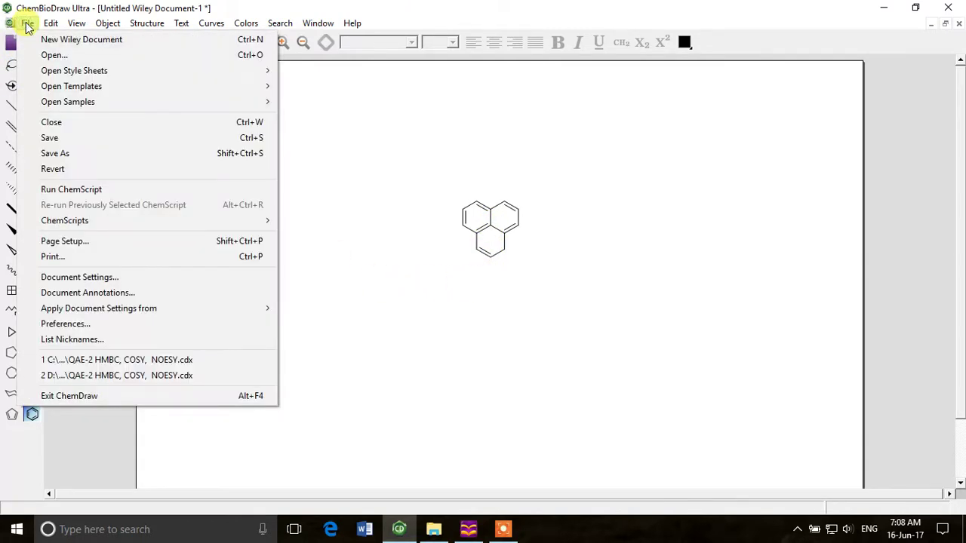
click(79, 142)
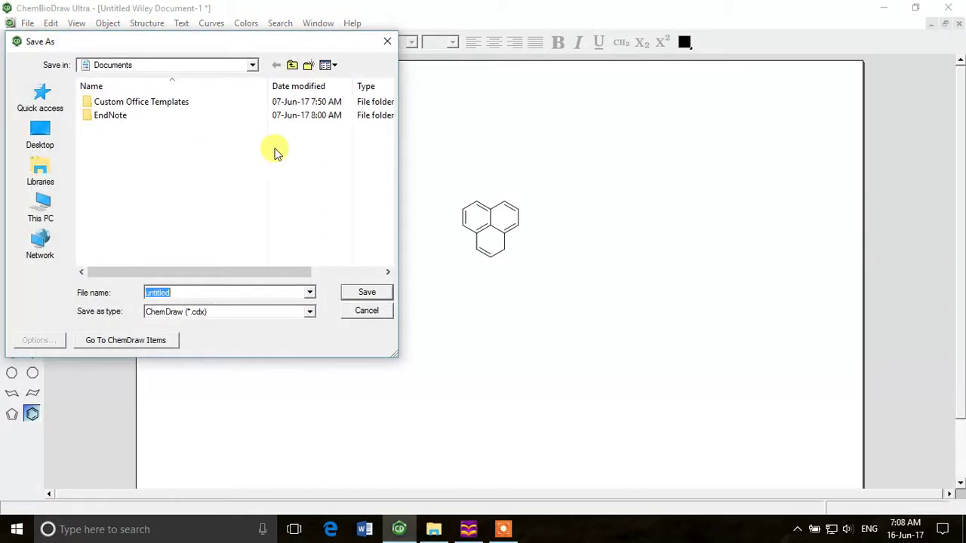
click(47, 134)
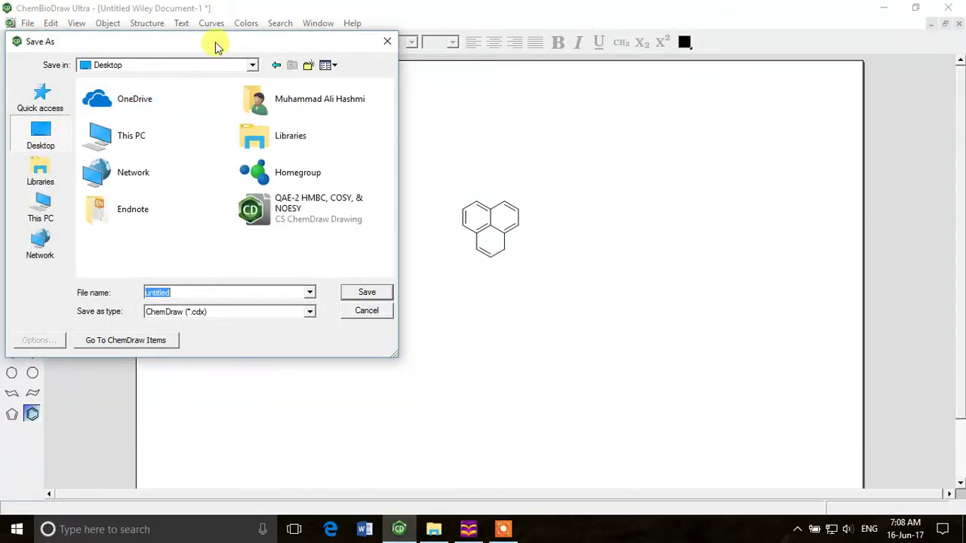
drag(215, 41, 366, 23)
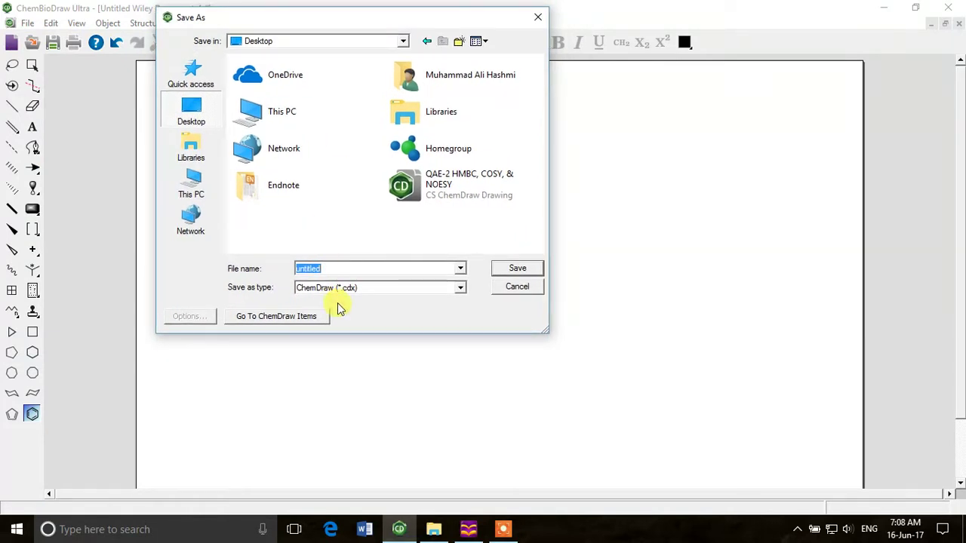
click(365, 266)
click(371, 286)
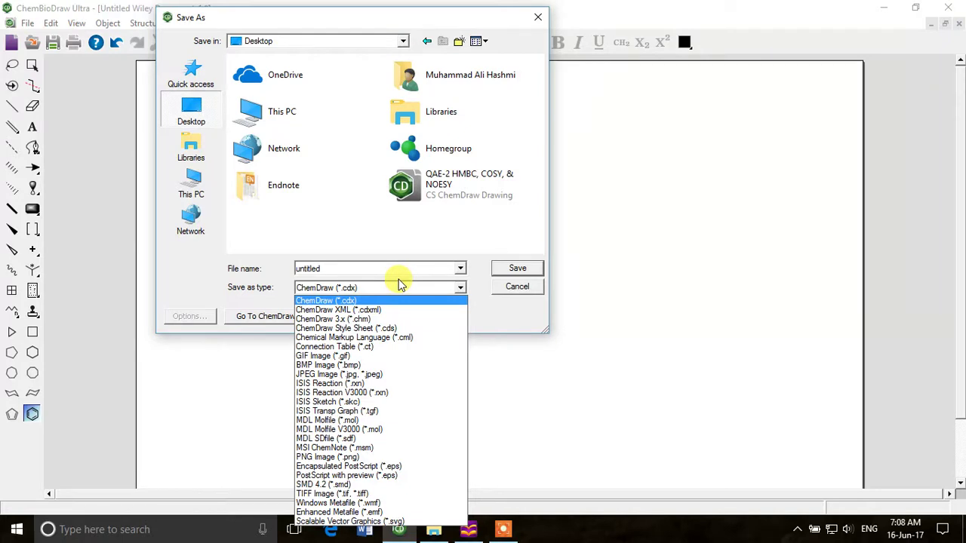
click(463, 250)
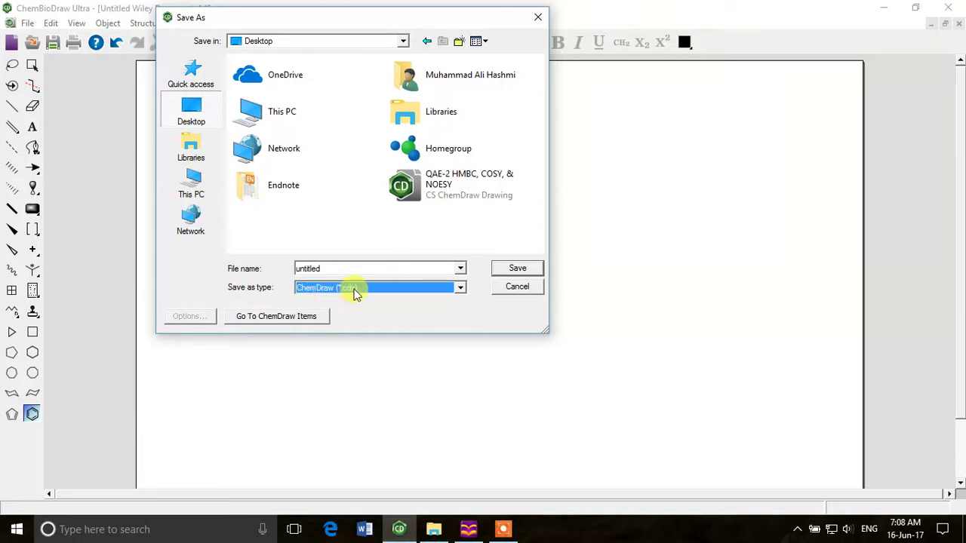
- Save the drawing to the Desktop as JPEG image untitled.jpg, accepting the data-loss warning
click(461, 288)
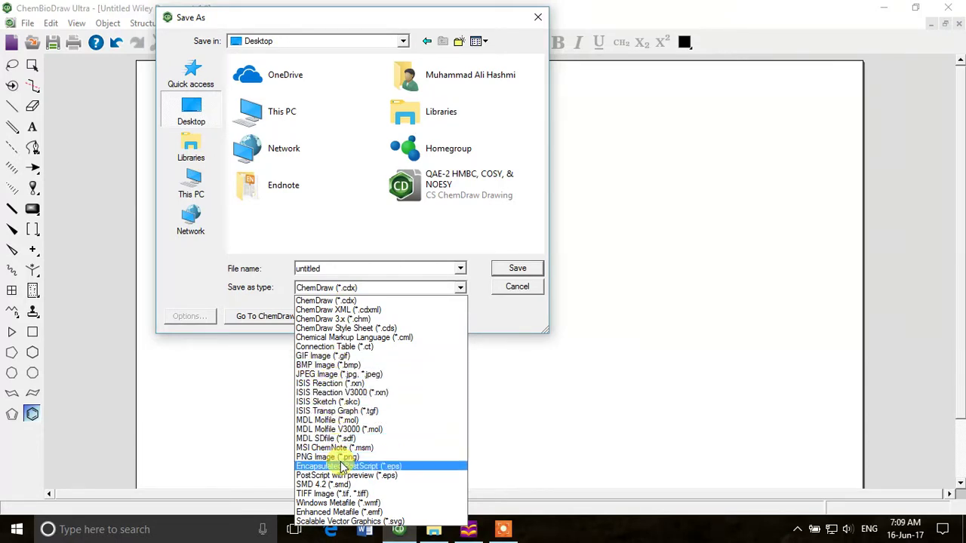
click(344, 375)
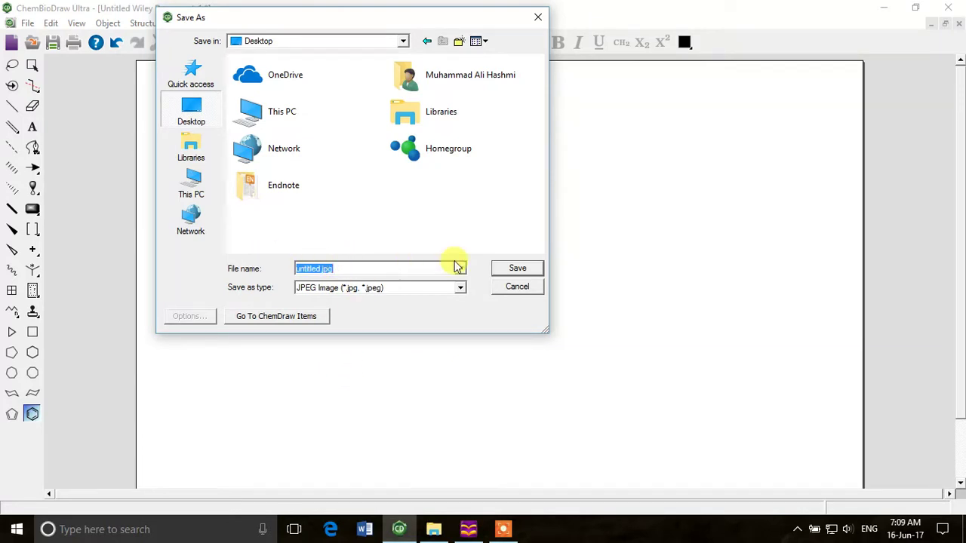
click(518, 269)
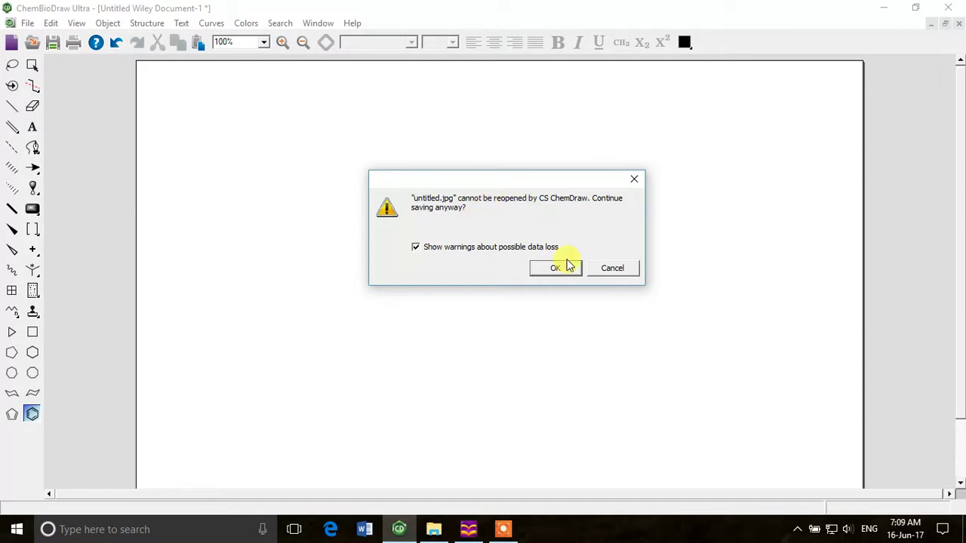
click(571, 269)
- Open untitled.jpg in Windows Photo Viewer, made the default for .jpg files, and maximise it
click(399, 529)
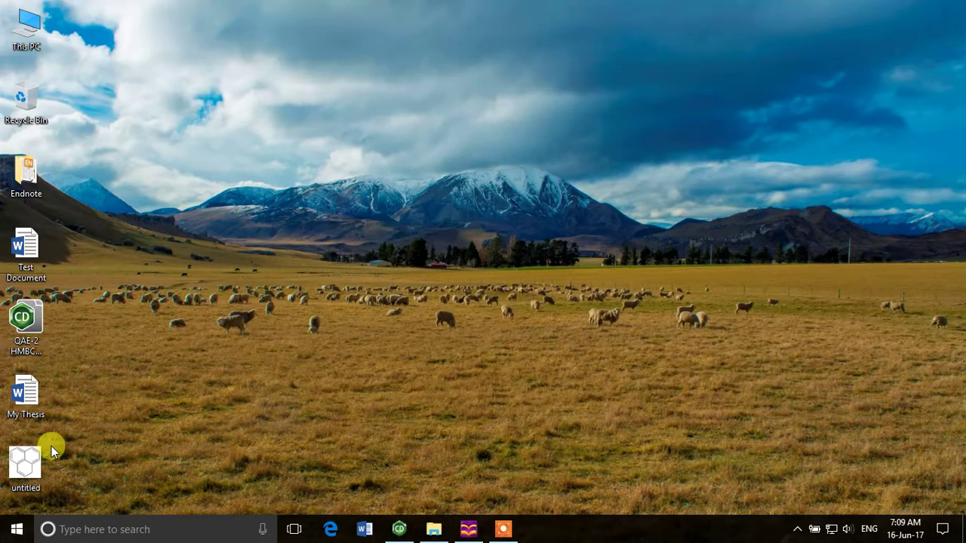
double_click(38, 463)
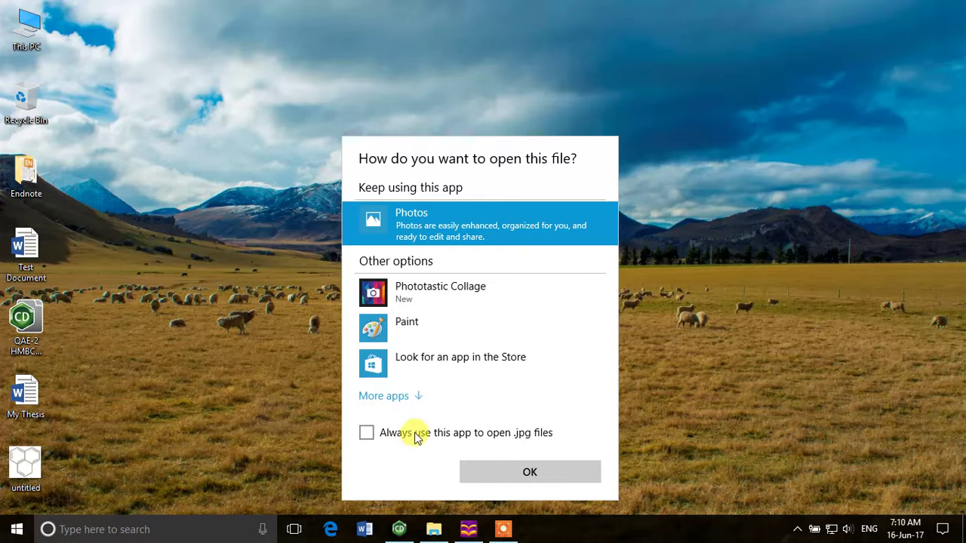
click(416, 397)
scroll(567, 349, down, 5)
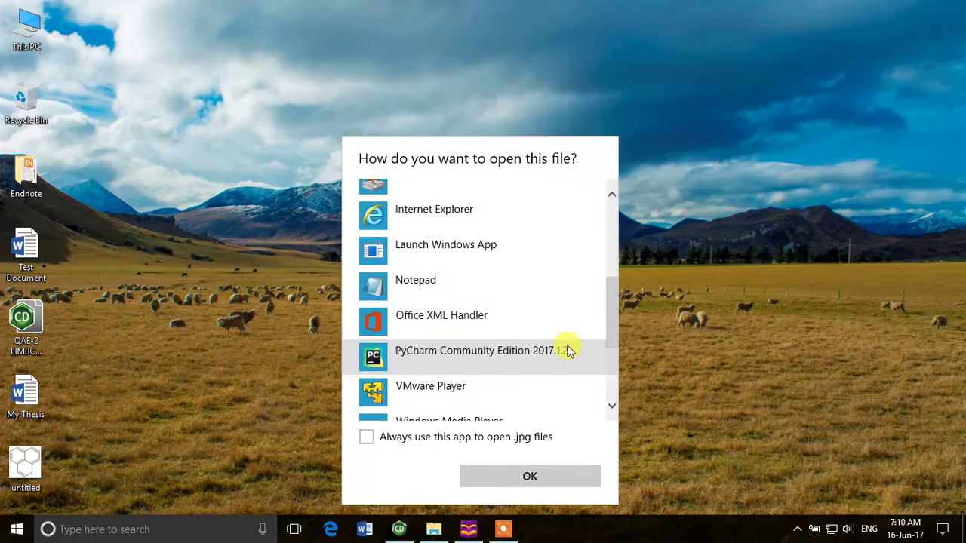
scroll(568, 351, down, 3)
click(479, 288)
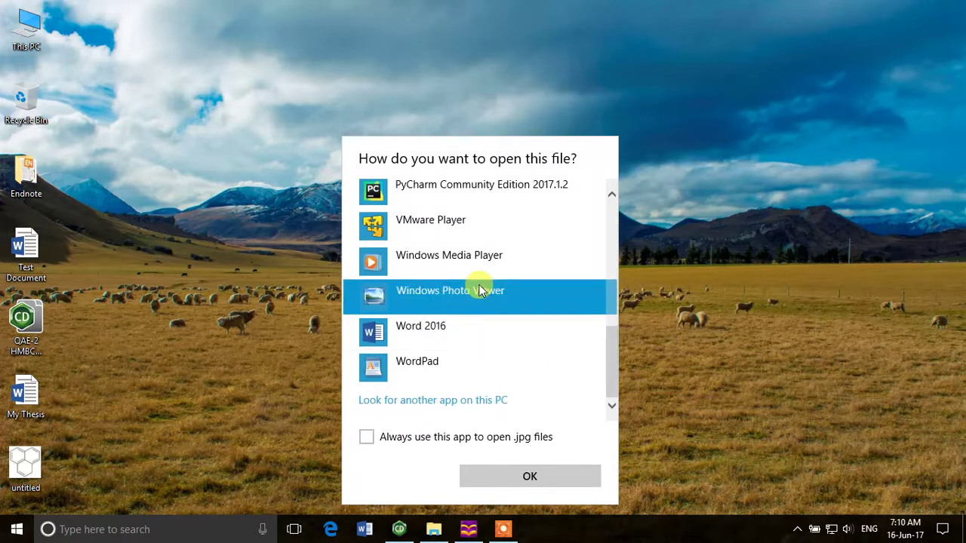
click(367, 439)
click(529, 475)
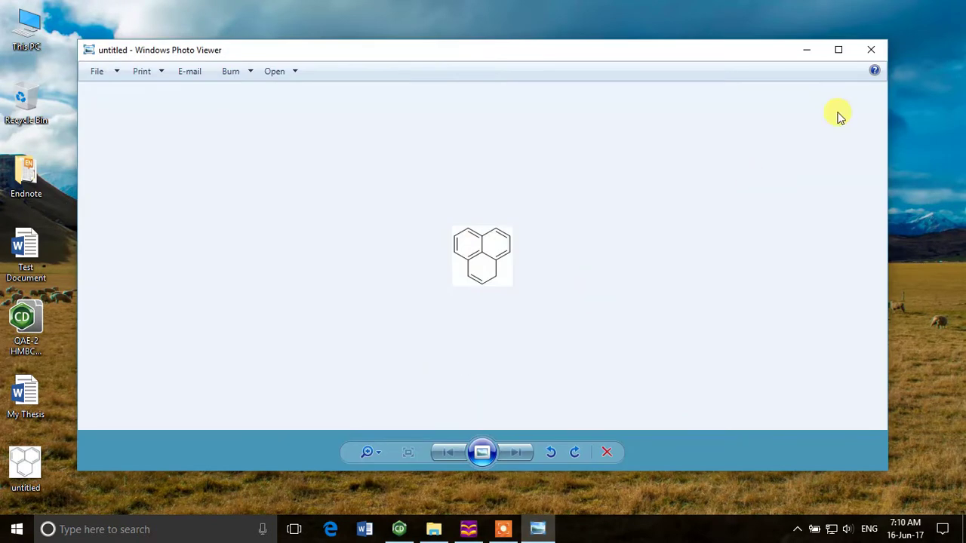
click(838, 49)
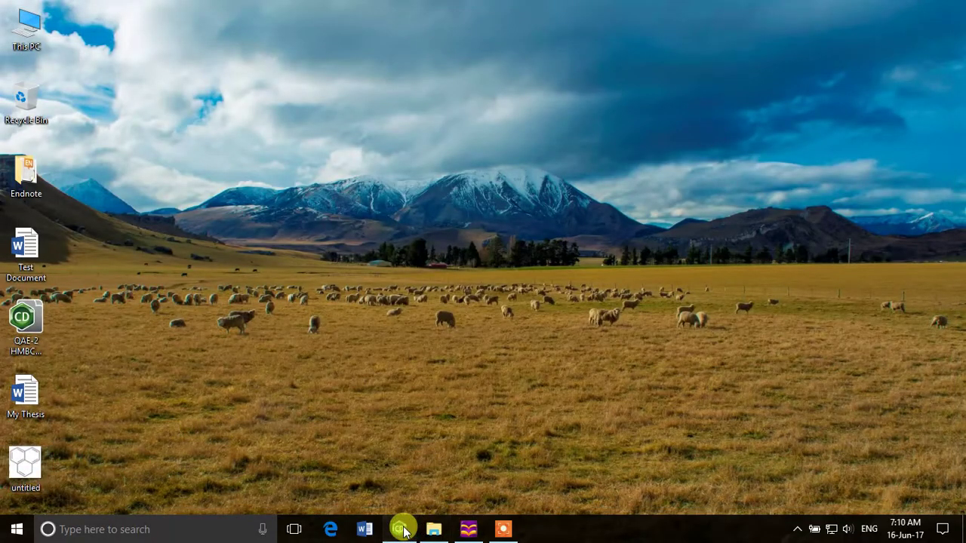
- Bring ChemBioDraw back, start then cancel a Save As, and reopen the File menu
click(401, 530)
click(27, 24)
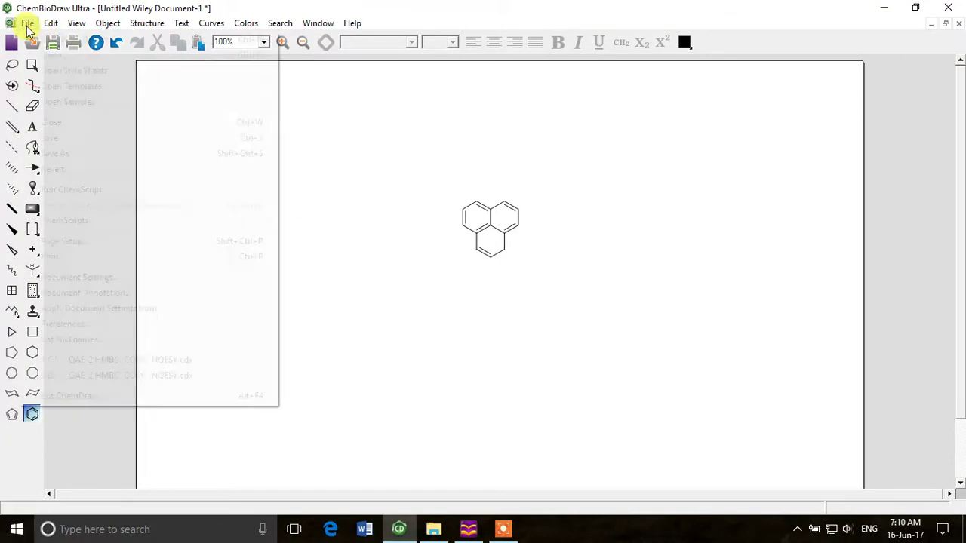
click(81, 153)
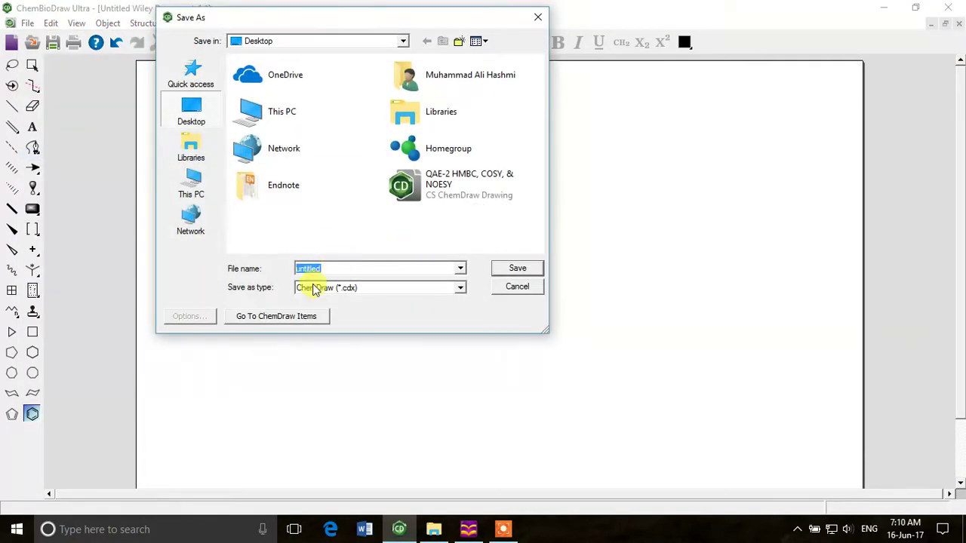
click(528, 287)
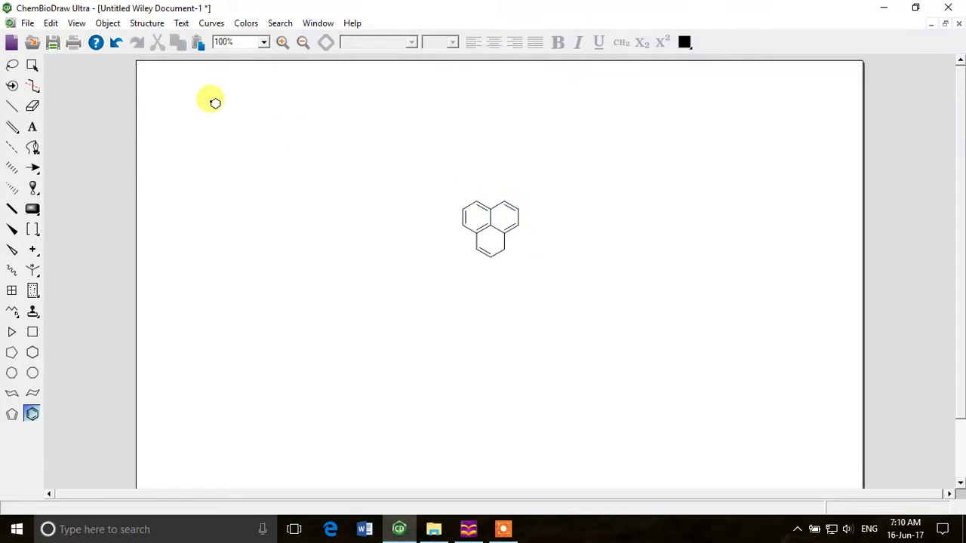
click(27, 24)
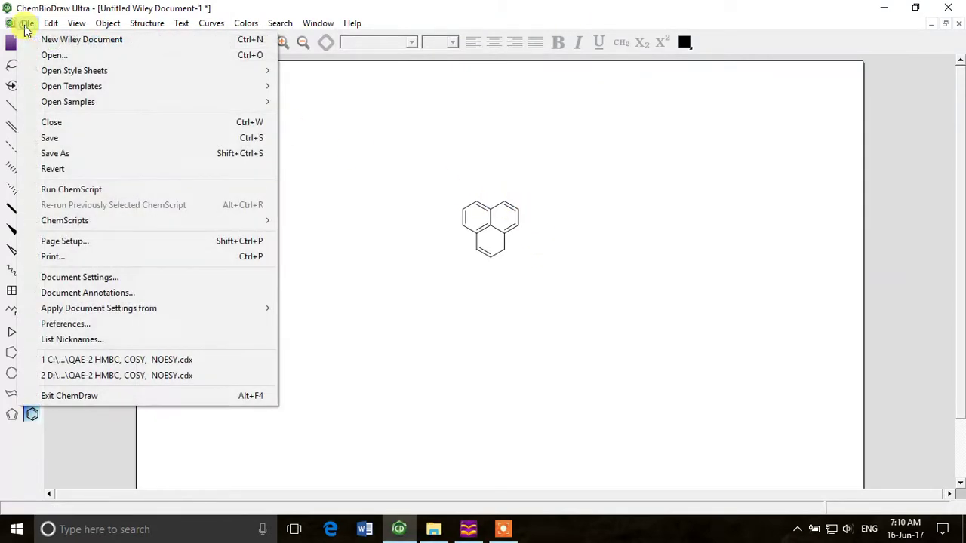
- Open Page Setup and look through the paper sizes, keeping A4
click(136, 241)
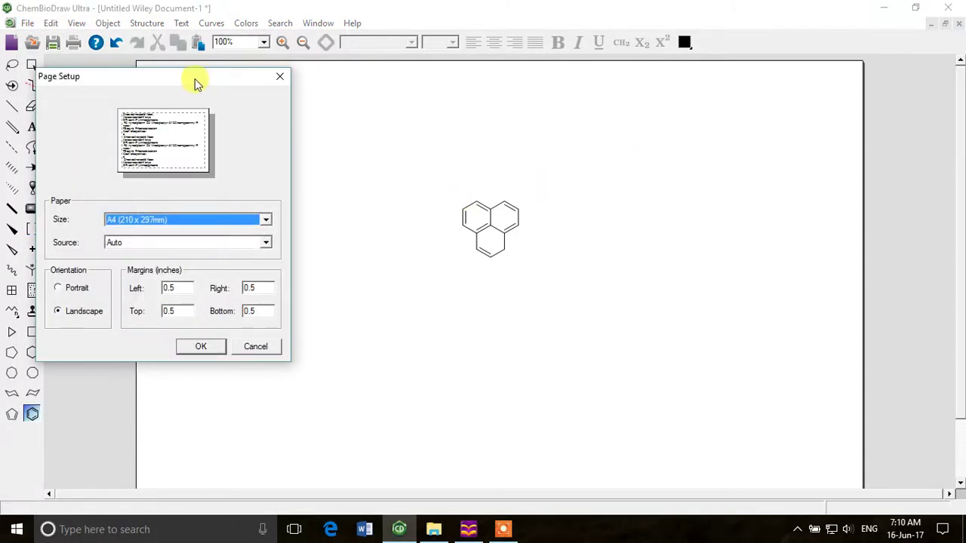
drag(183, 79, 687, 111)
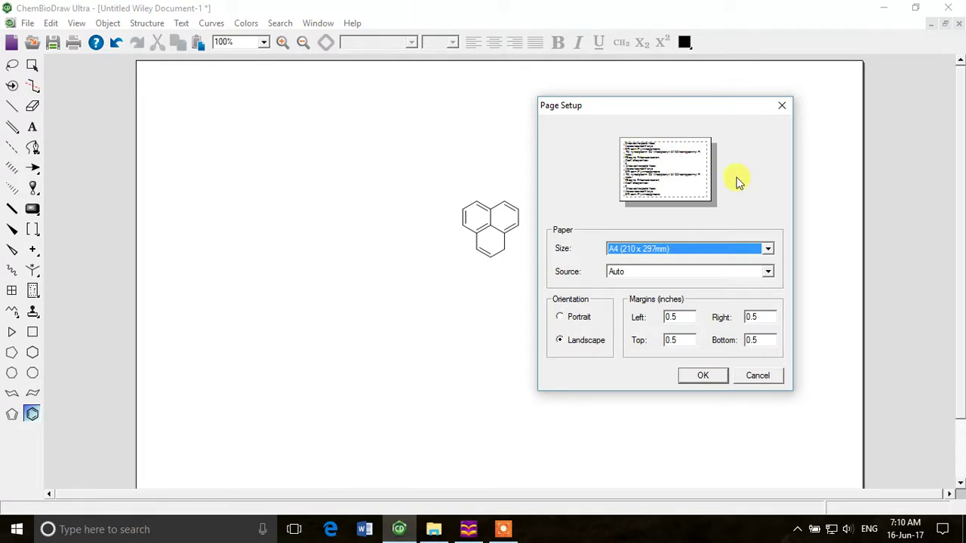
click(687, 254)
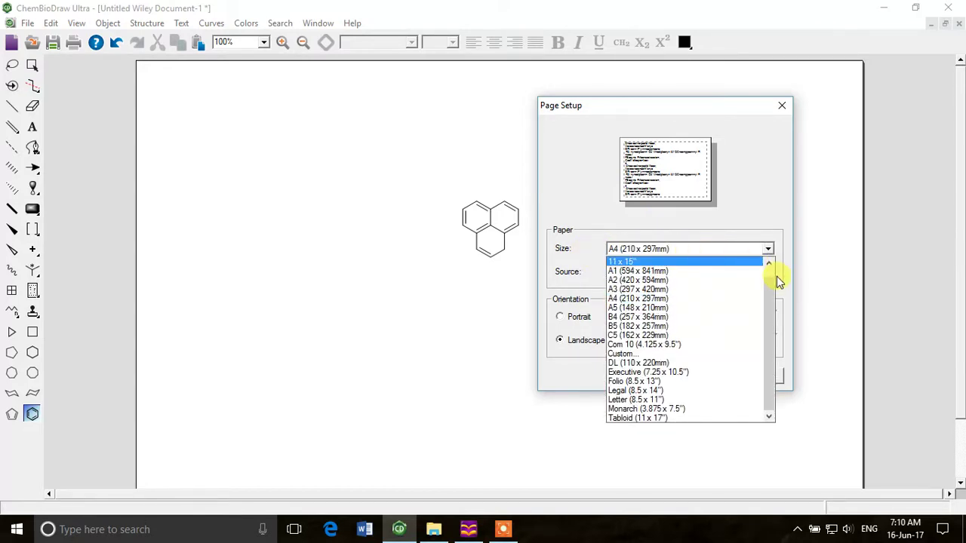
mouse_move(771, 299)
mouse_down()
mouse_move(768, 280)
mouse_move(769, 312)
mouse_up()
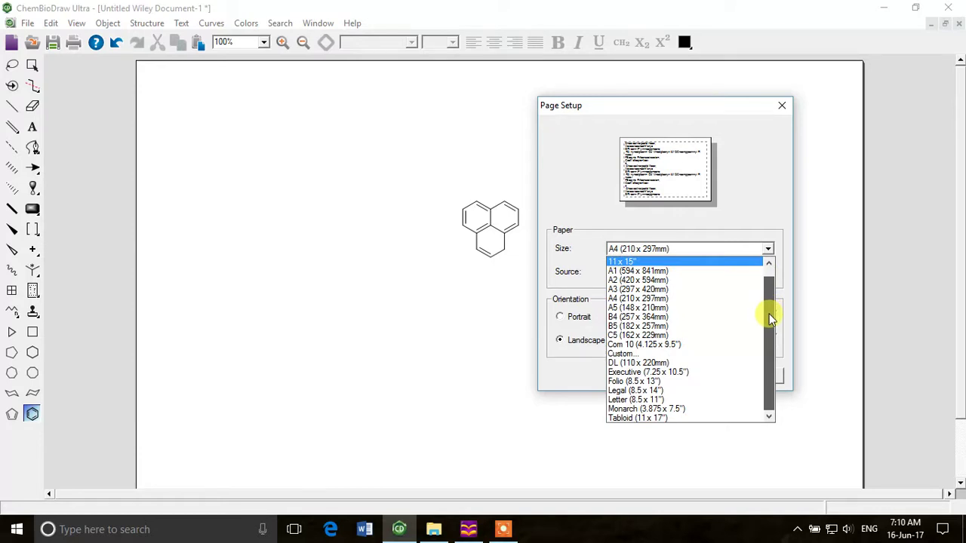
click(773, 166)
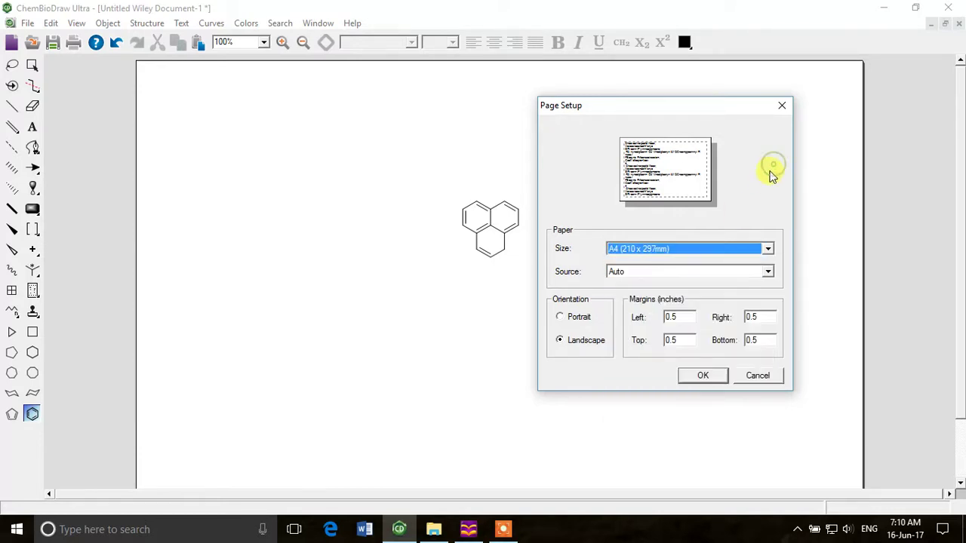
- Try portrait orientation, restore landscape, and cancel Page Setup with 0.5-inch margins unchanged
click(577, 318)
click(580, 344)
click(577, 318)
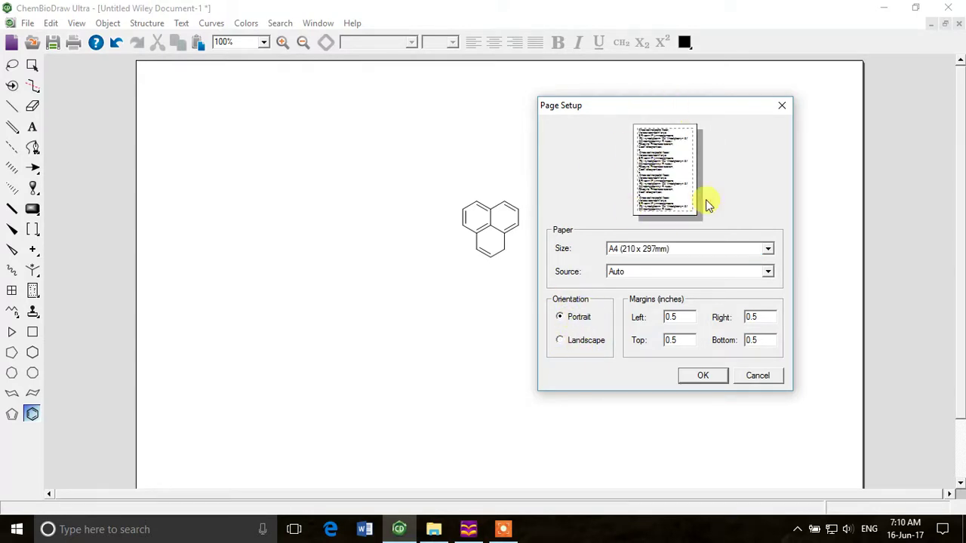
click(596, 345)
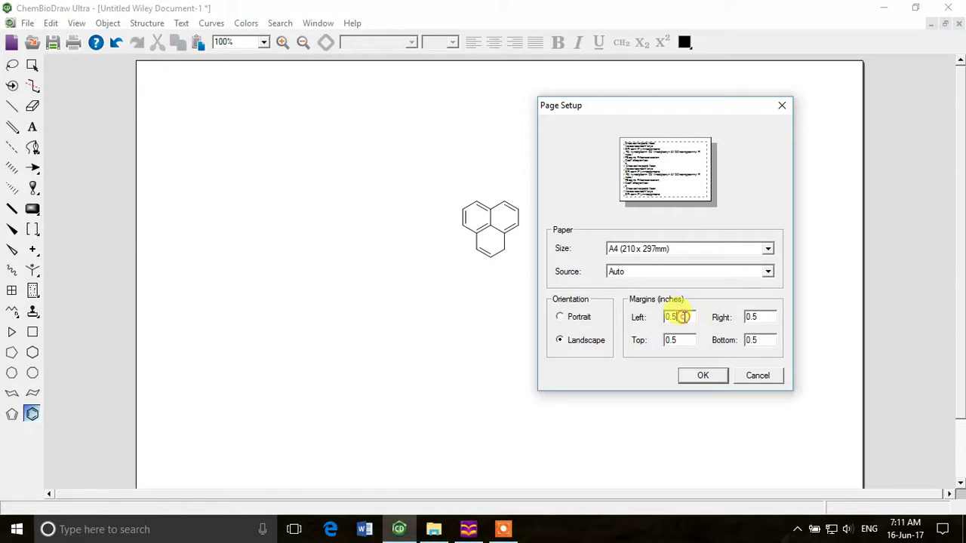
right_click(681, 317)
click(670, 317)
click(740, 374)
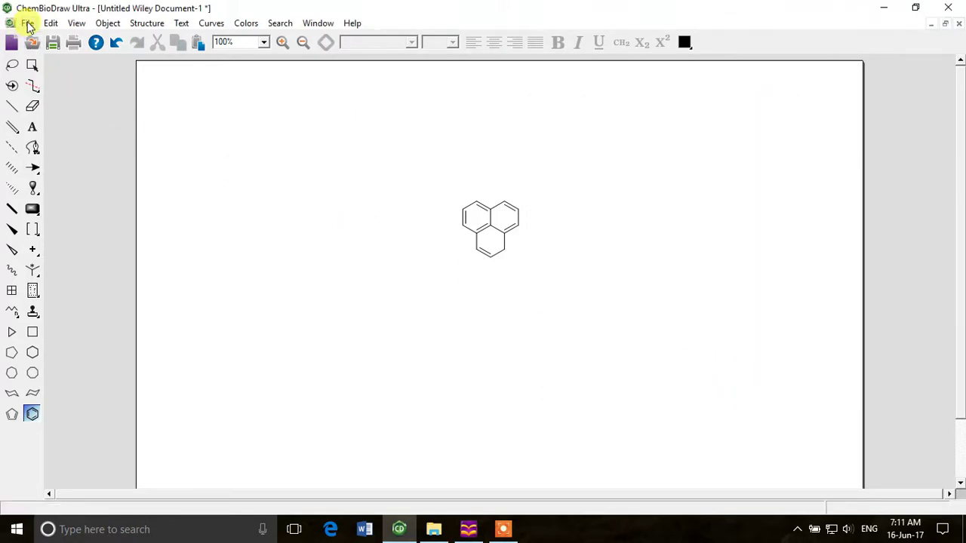
- Open Document Settings from the File menu, showing the Layout page
click(28, 23)
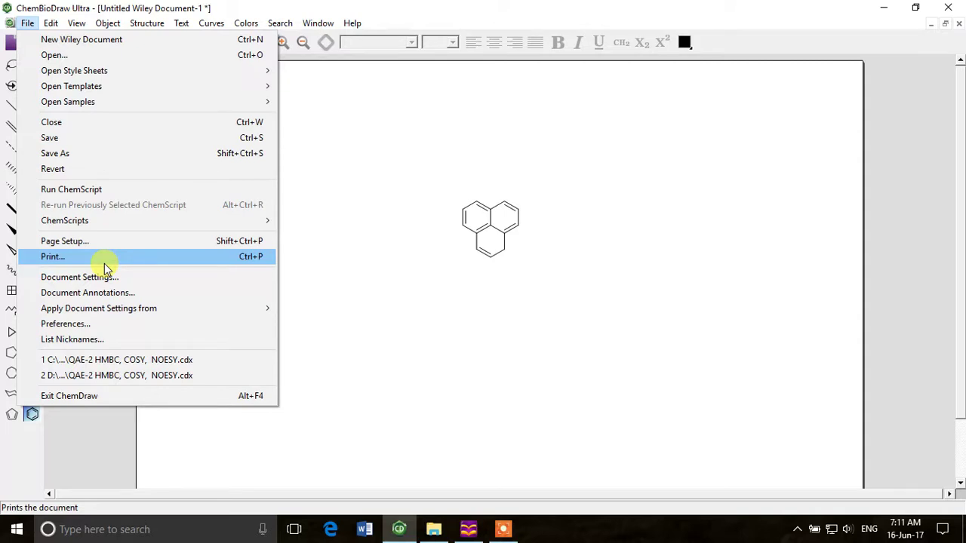
click(170, 275)
- Review the Layout page values, keep Inches as display unit, then view Header/Footer and Drawing pages
drag(495, 122, 438, 76)
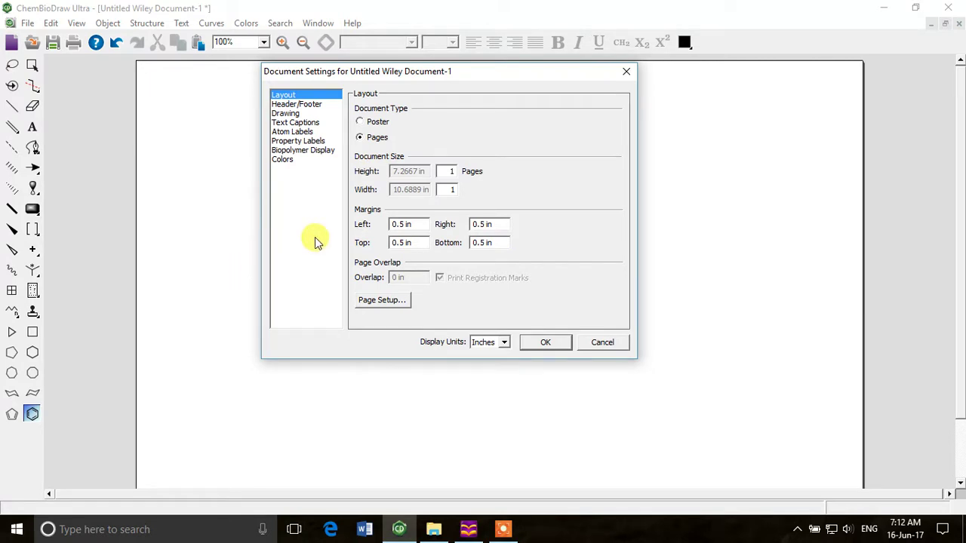
double_click(446, 173)
click(442, 172)
click(414, 226)
click(506, 344)
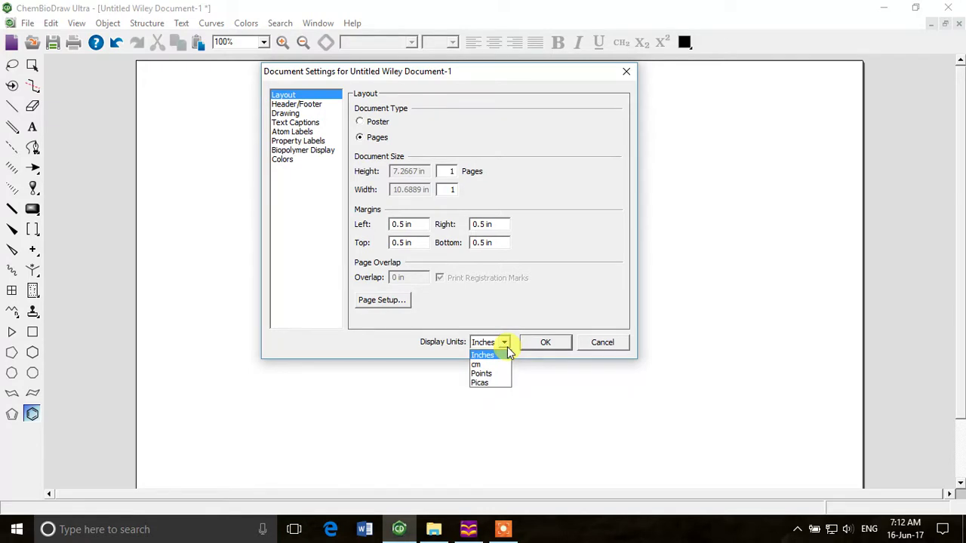
click(552, 100)
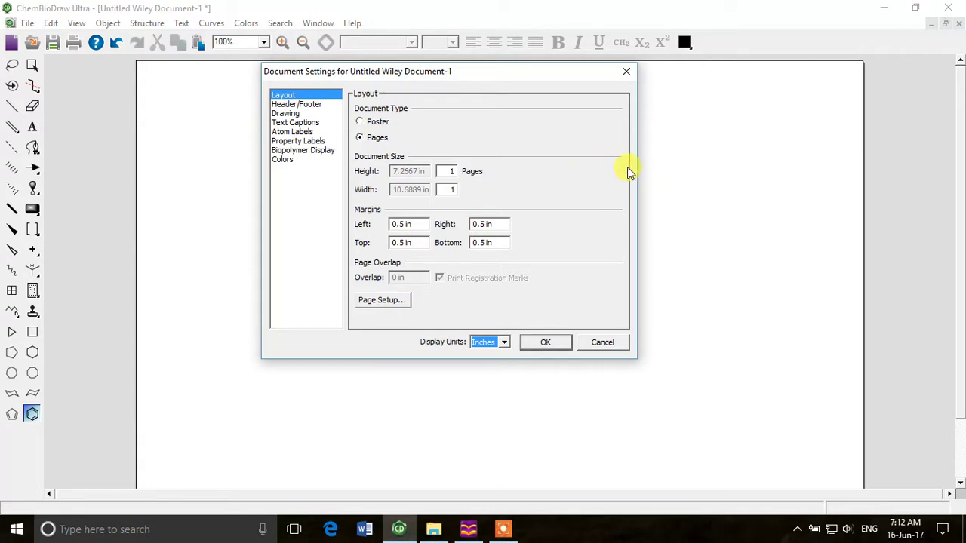
click(321, 107)
click(296, 114)
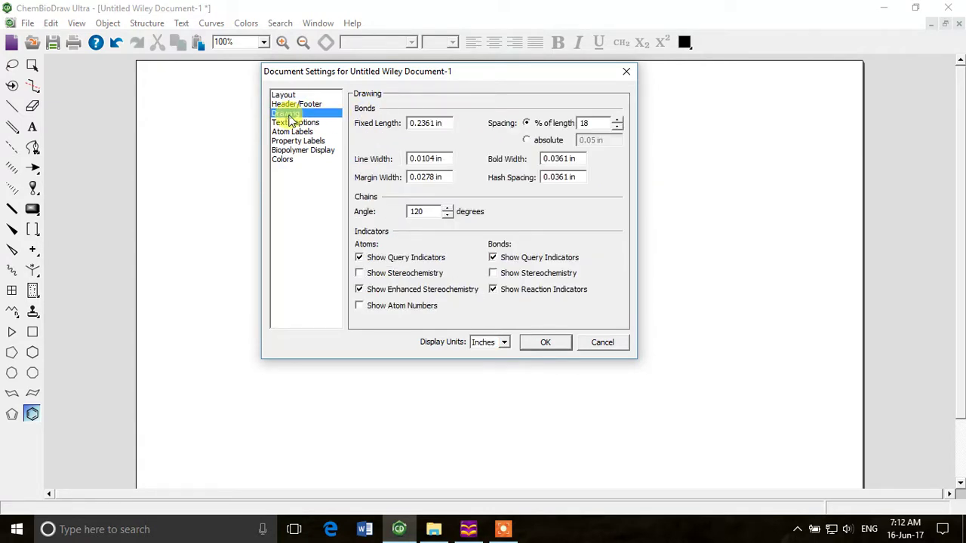
- Change the Drawing page's bond Line Width to 0.0204 in and confirm with OK
click(324, 104)
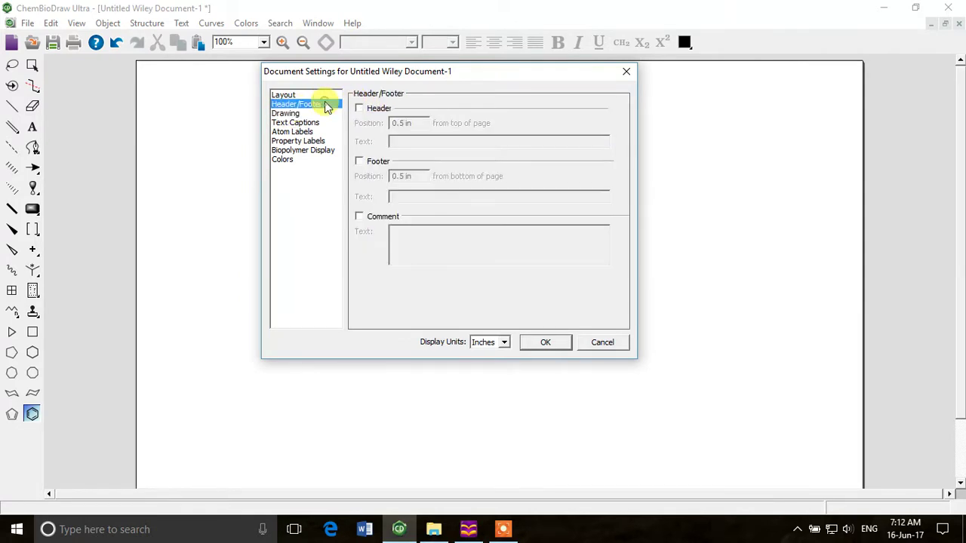
click(285, 114)
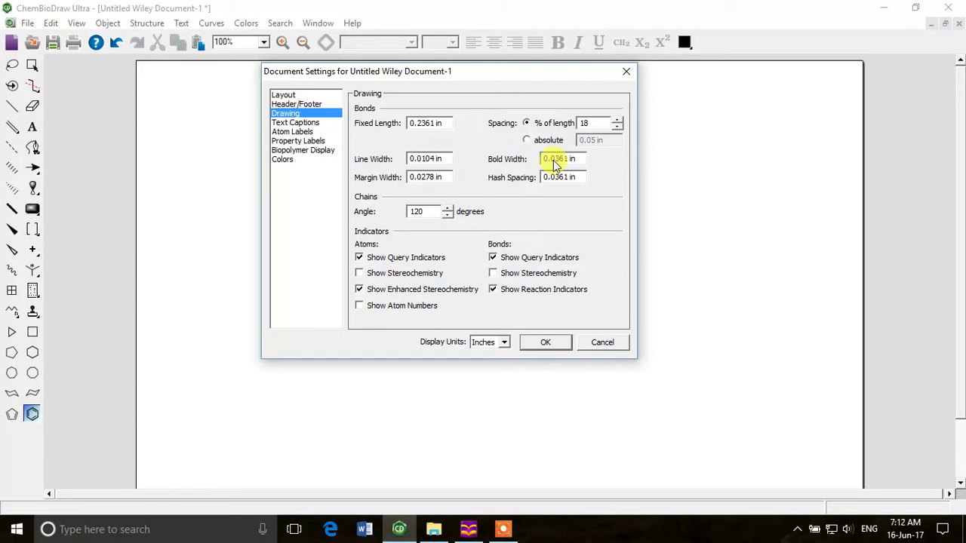
drag(463, 80, 763, 195)
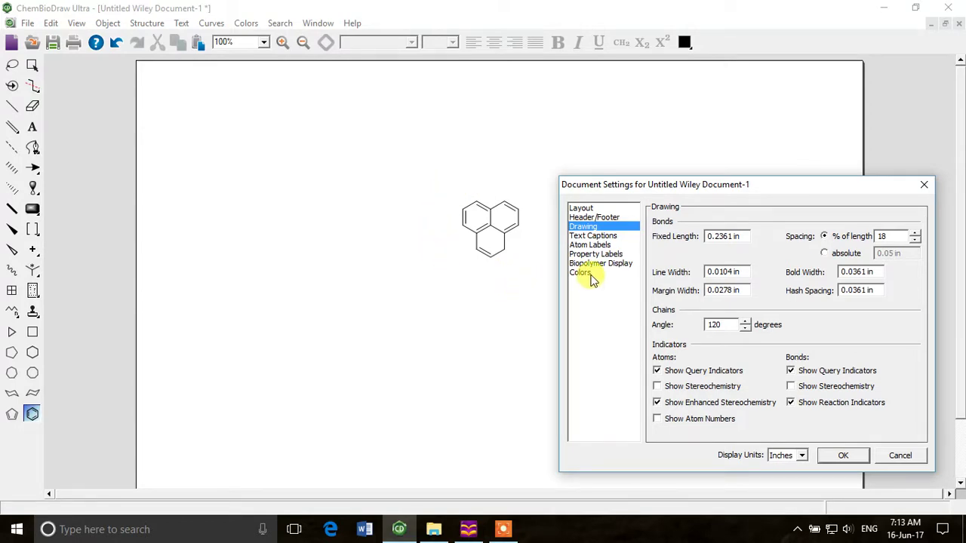
click(723, 273)
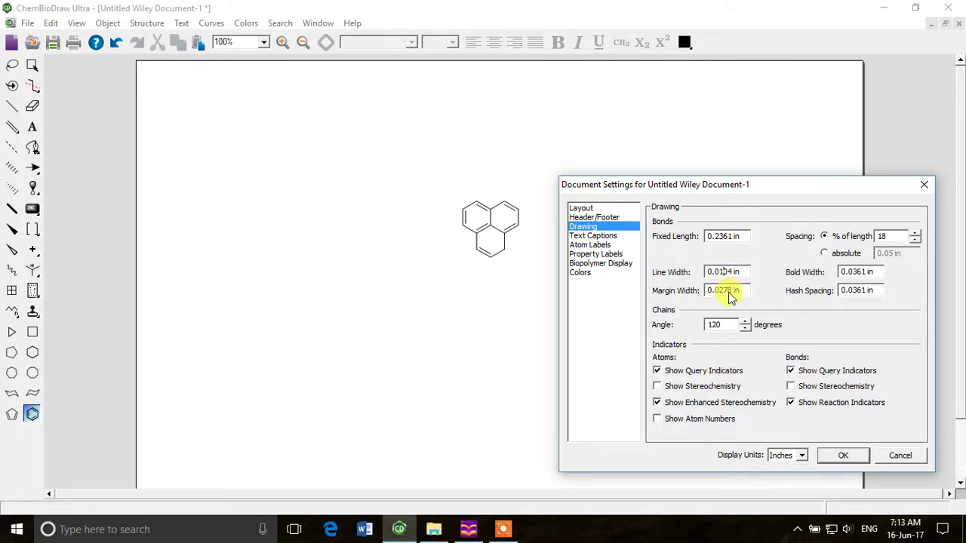
key(BackSpace)
text(2)
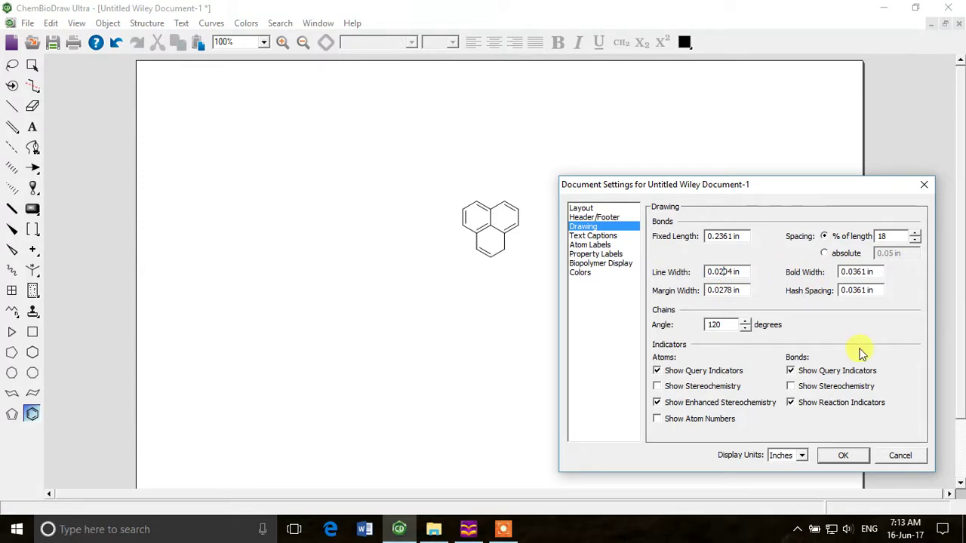
click(843, 456)
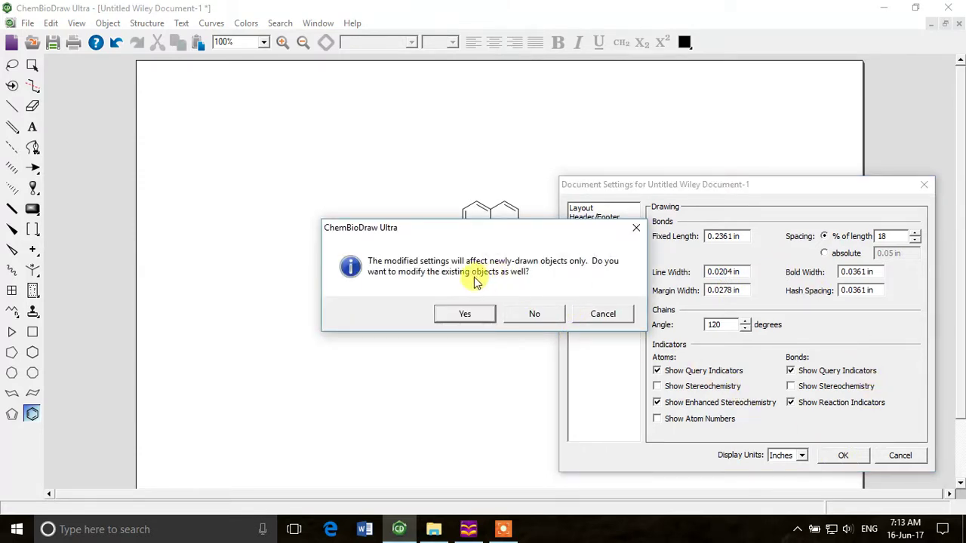
- Keep thicker bonds for new drawings only and draw a second three-ring fused structure
click(542, 316)
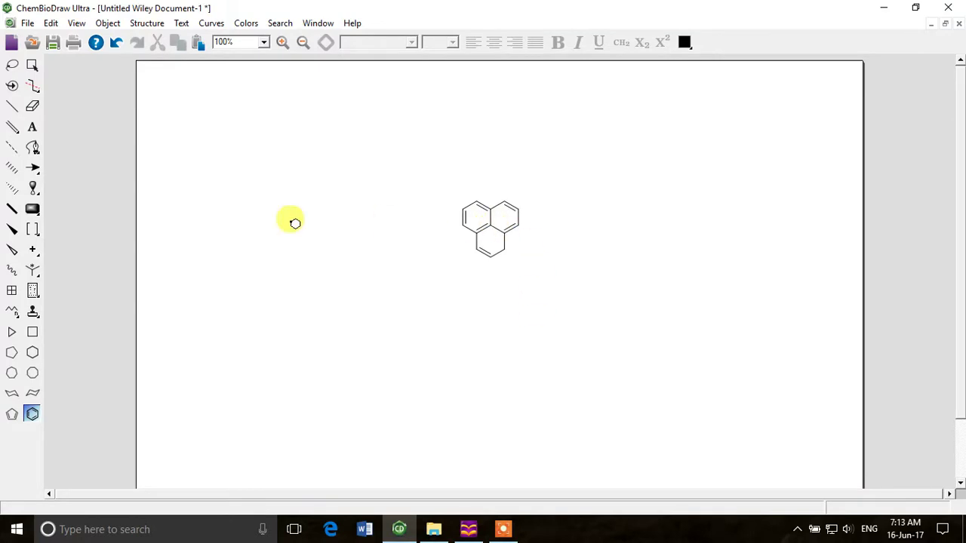
click(583, 211)
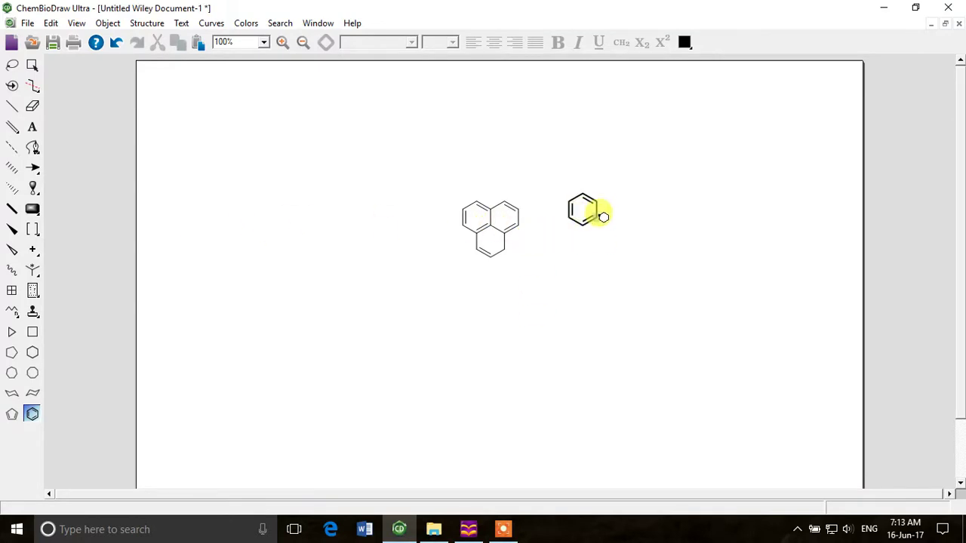
click(597, 215)
click(600, 222)
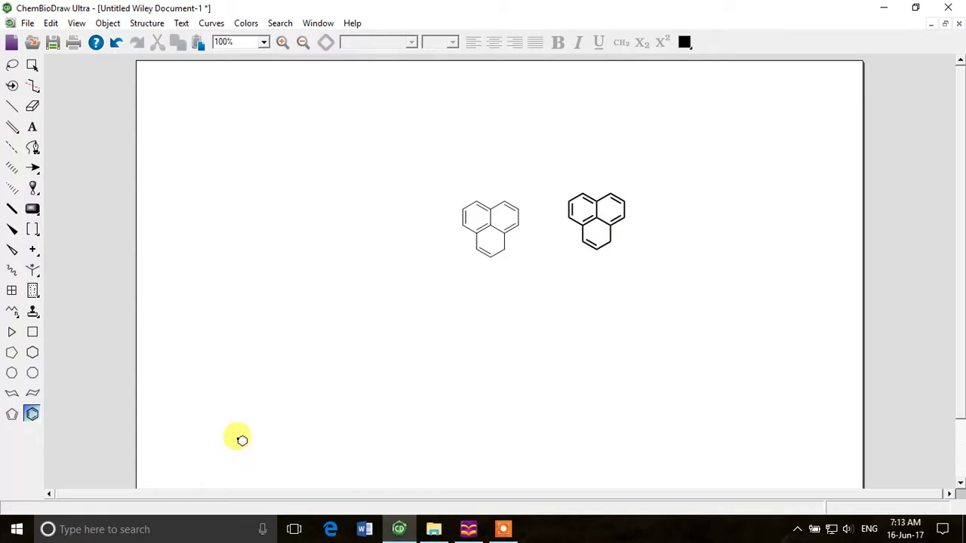
- Lasso both fused-ring structures and place them side by side at the page's top-left
click(11, 65)
mouse_move(443, 185)
mouse_down()
mouse_move(519, 183)
mouse_move(547, 226)
mouse_up()
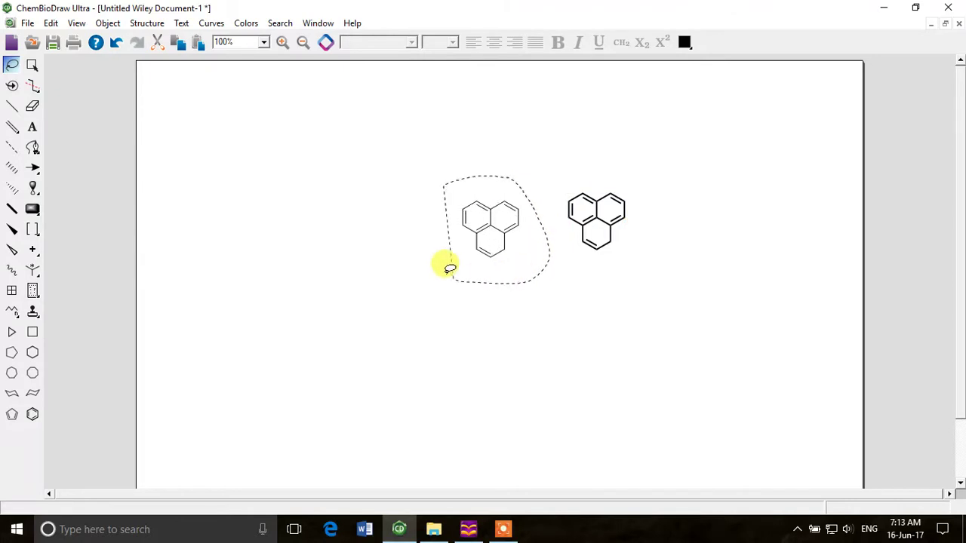
mouse_move(444, 258)
mouse_down()
mouse_move(443, 204)
mouse_move(187, 99)
mouse_up()
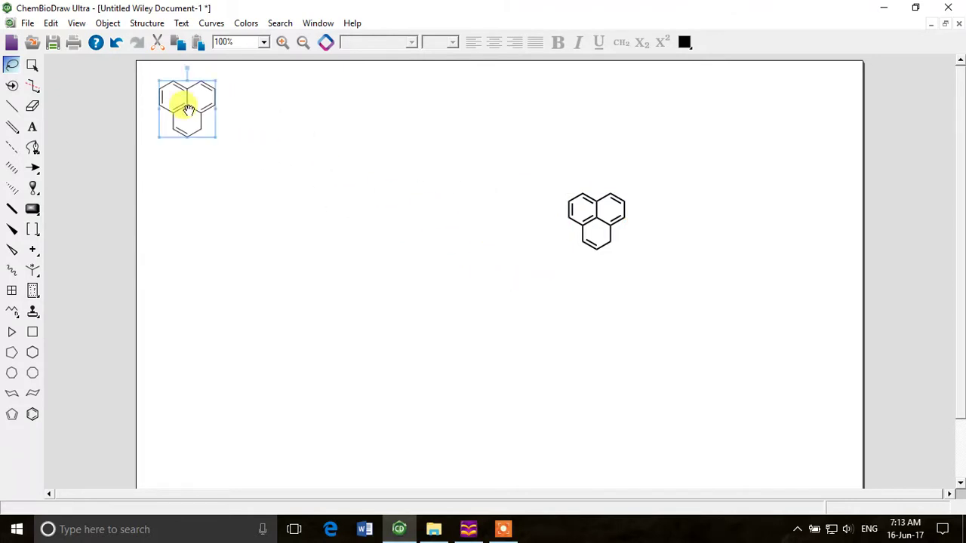
mouse_move(554, 165)
mouse_down()
mouse_move(682, 237)
mouse_move(654, 156)
mouse_up()
mouse_move(624, 210)
mouse_down()
mouse_move(461, 179)
mouse_move(287, 108)
mouse_move(261, 109)
mouse_up()
- Set the Document Settings line width to 0.0304 in, applied to new drawings only
click(27, 23)
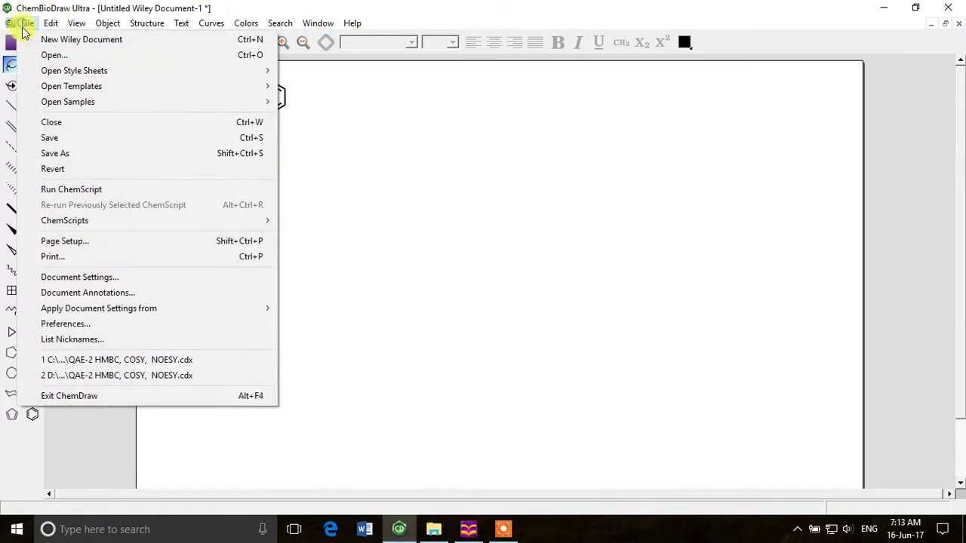
click(90, 279)
drag(446, 118, 580, 97)
click(631, 186)
key(BackSpace)
text(34)
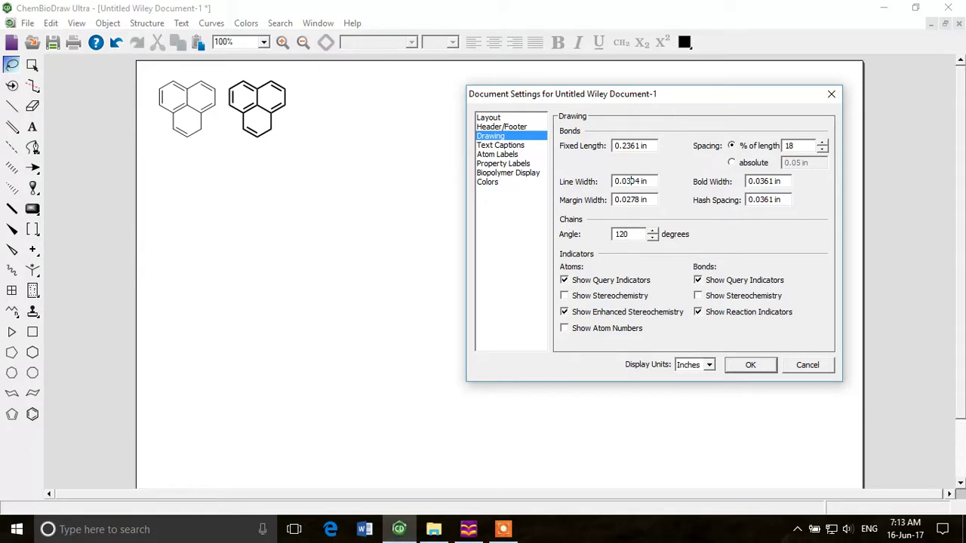
click(743, 365)
click(535, 315)
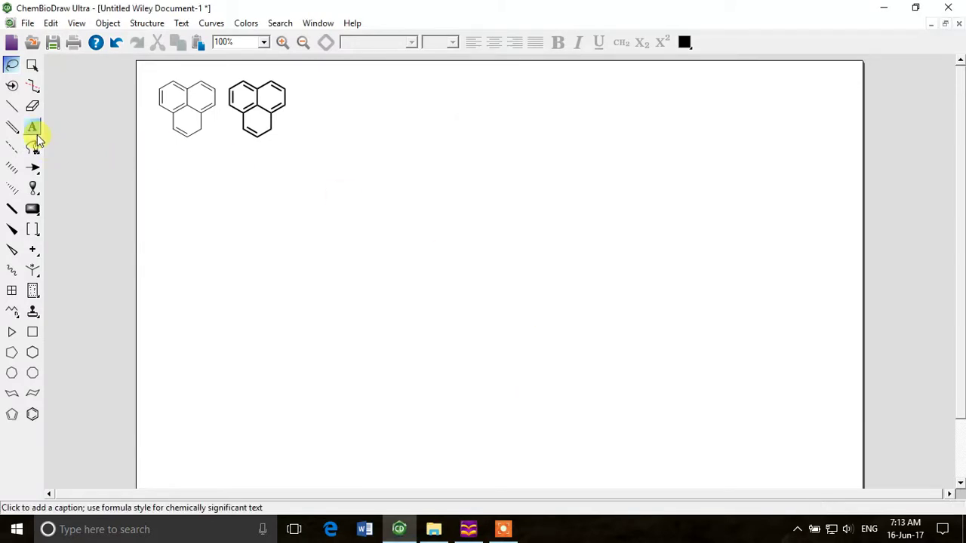
- Draw a third three-ring fused benzene structure to the right of the second one
click(32, 414)
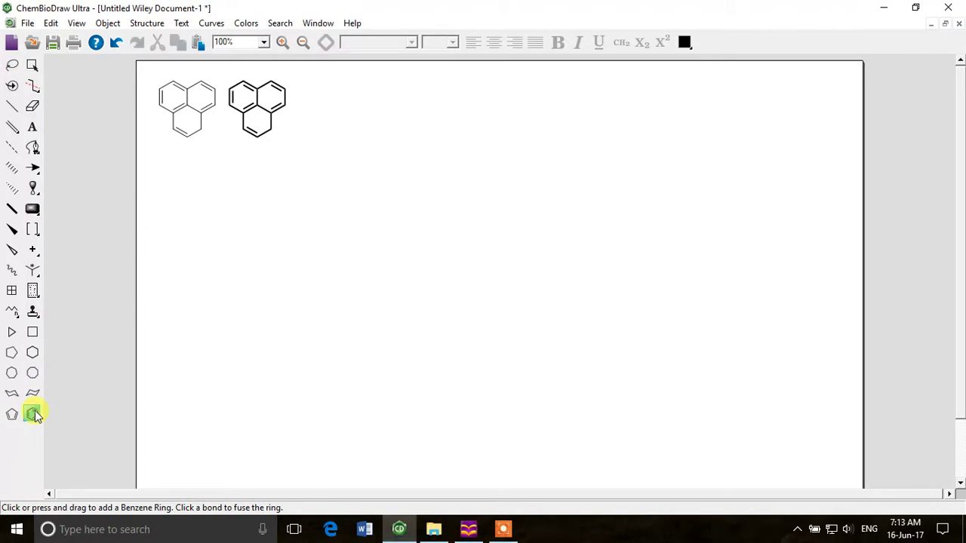
click(317, 96)
click(334, 92)
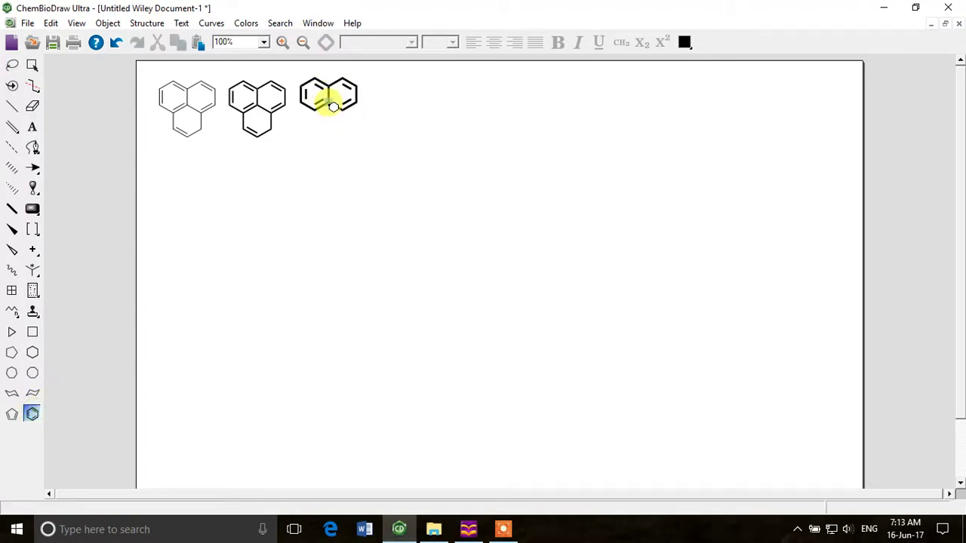
click(334, 107)
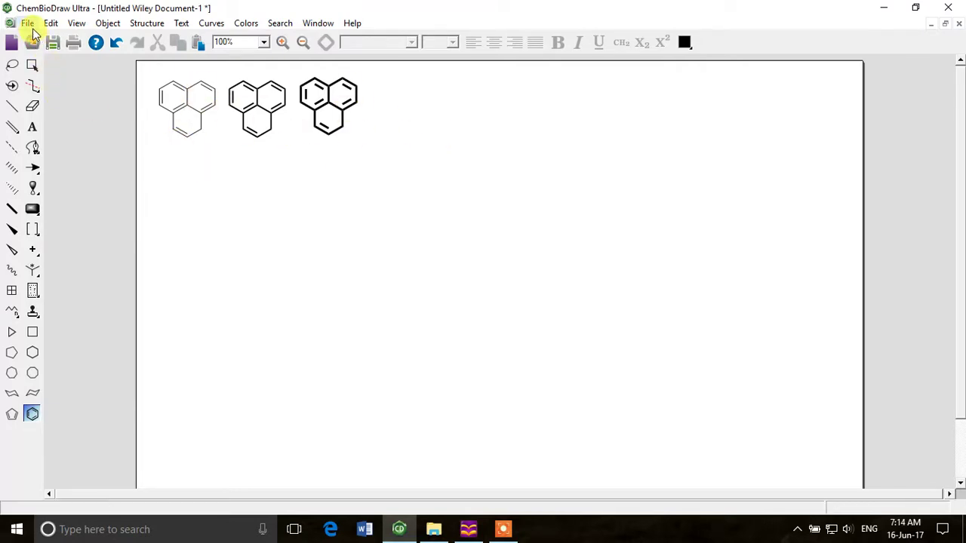
- Set the bold bond width to 0.0451 in, applied to new drawings only
click(27, 23)
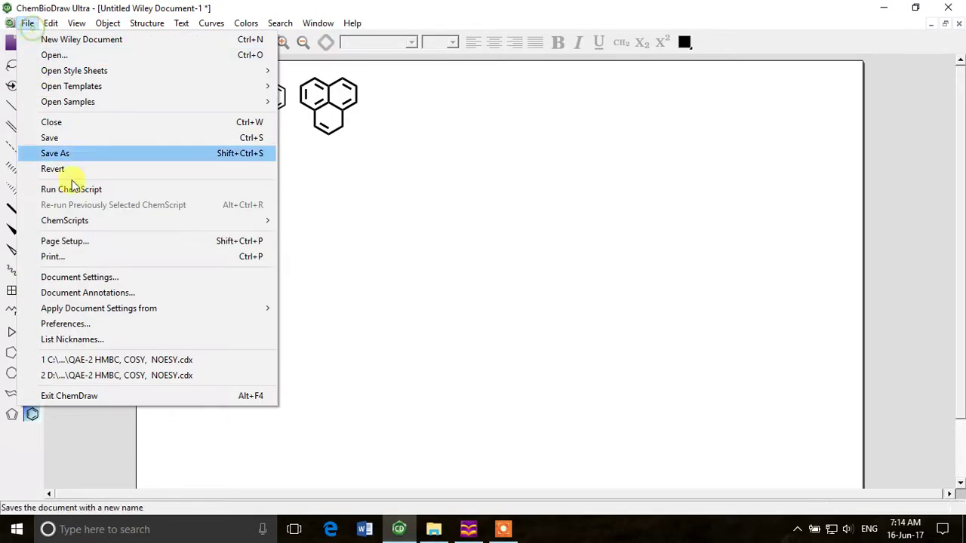
click(134, 276)
drag(486, 121, 552, 138)
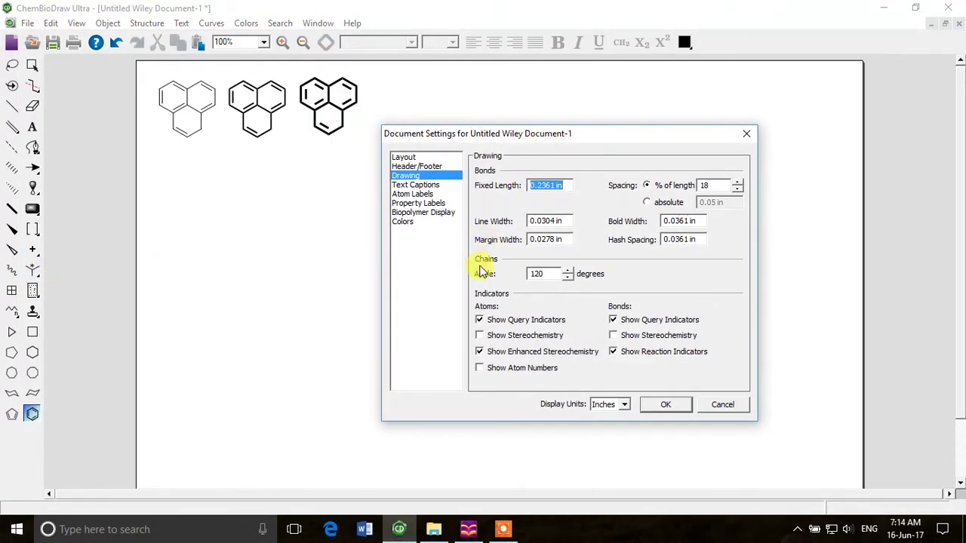
click(680, 223)
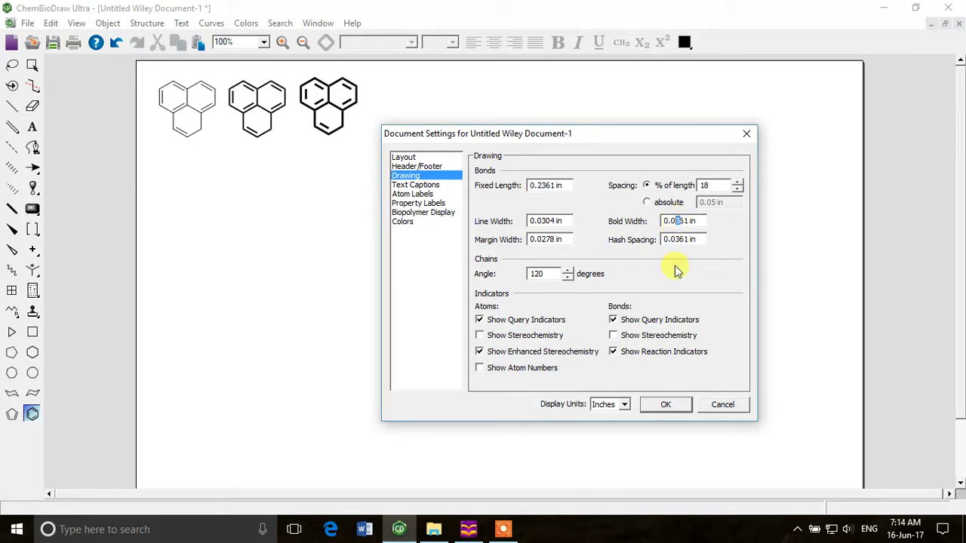
text(46)
click(662, 408)
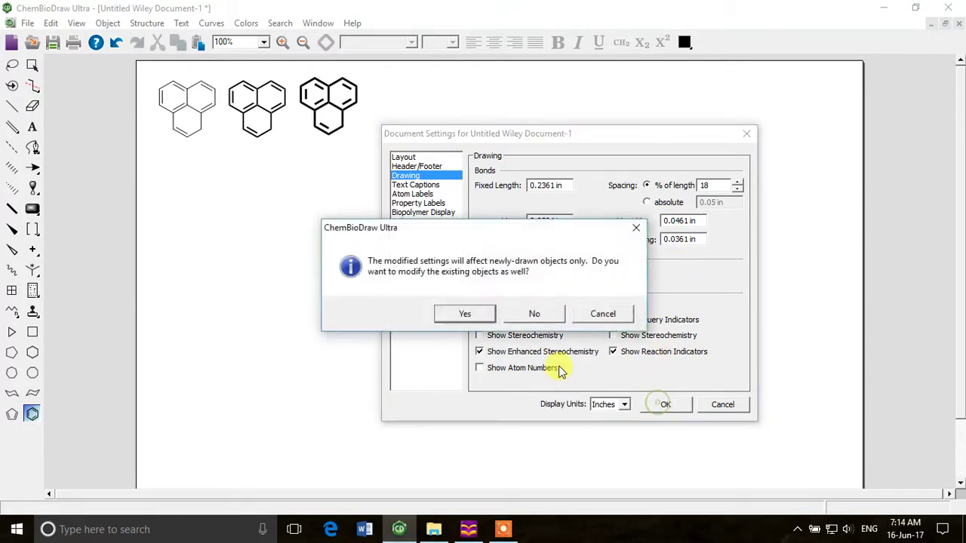
click(533, 315)
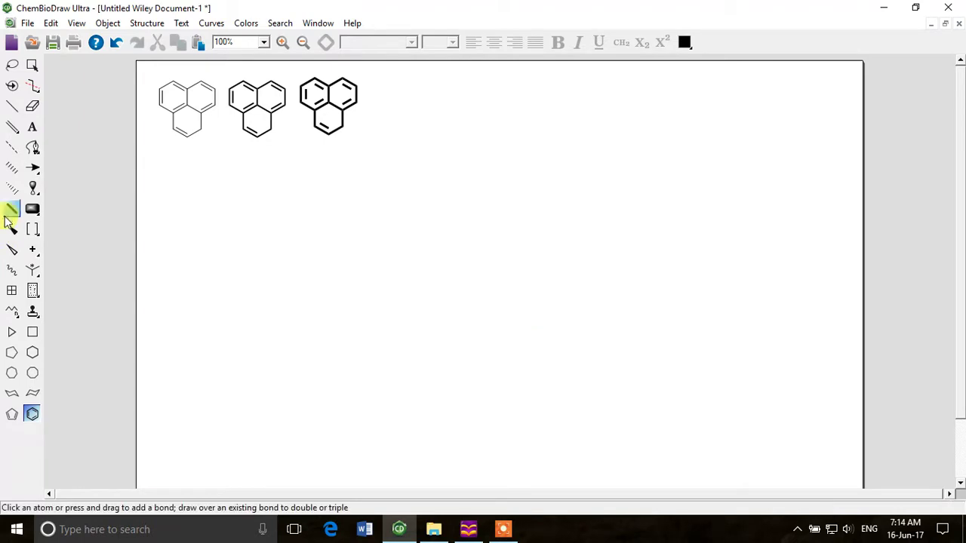
- Add single bonds below the third and second structures and a wedge bond below the first
click(11, 209)
click(326, 128)
click(256, 135)
click(11, 230)
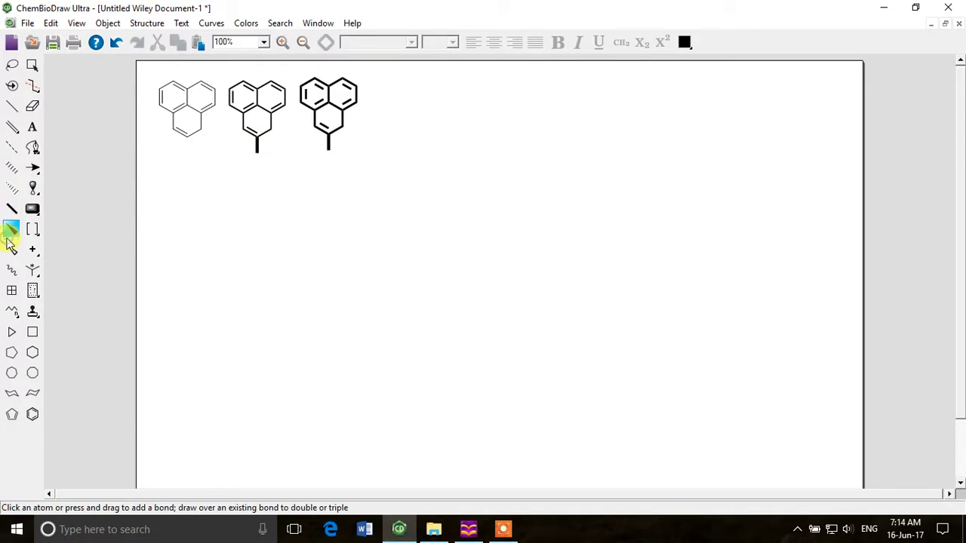
click(186, 134)
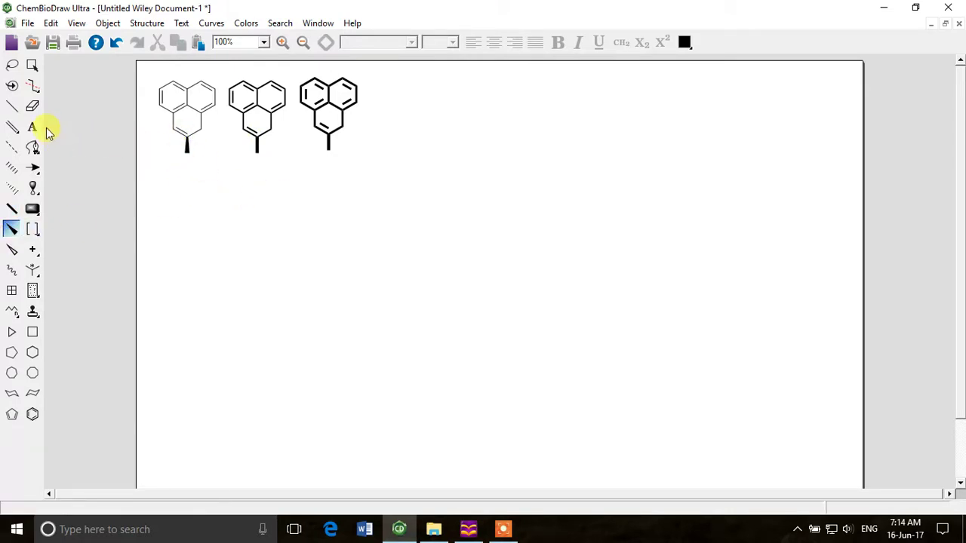
- Switch back to the Lasso tool and reopen Document Settings
click(13, 65)
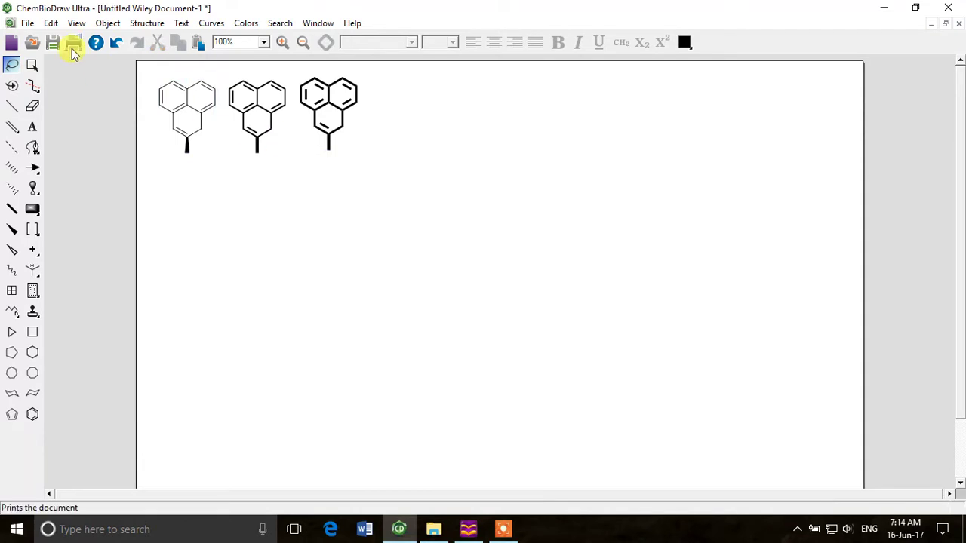
click(51, 23)
click(101, 277)
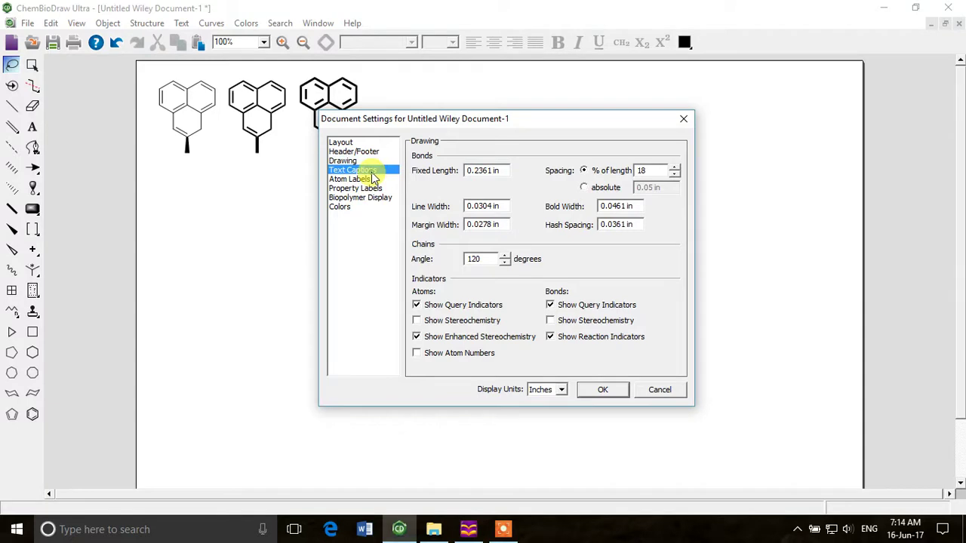
- Review the Text Captions settings, then show Atom Labels: Arial, Regular, size 12, Formula baseline
click(370, 173)
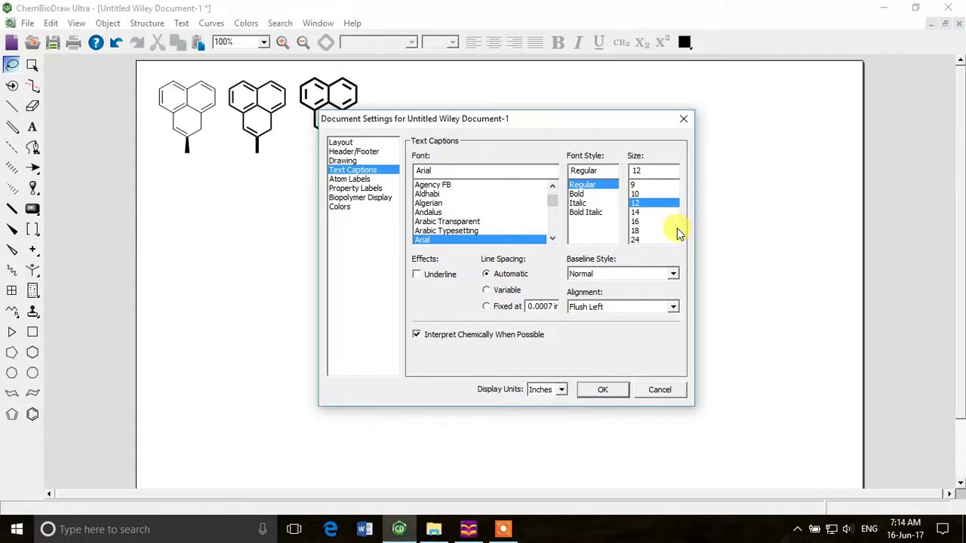
drag(519, 121, 677, 80)
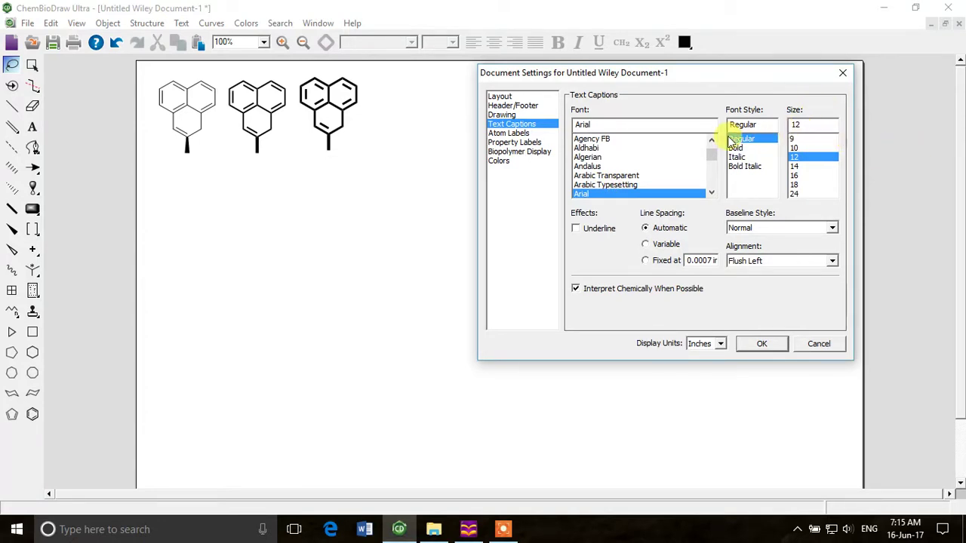
click(518, 133)
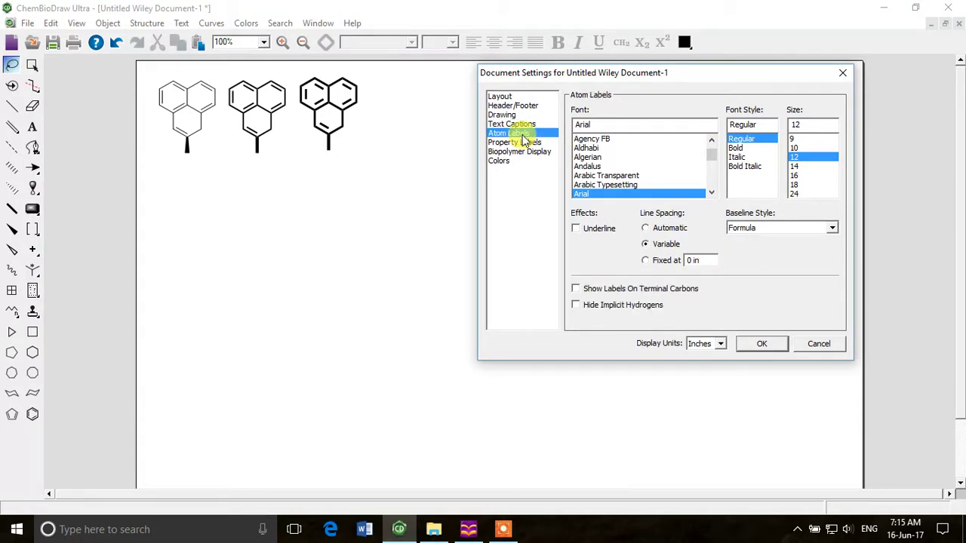
- Keep Formula as the atom label baseline style, then view the Colors settings page
click(167, 154)
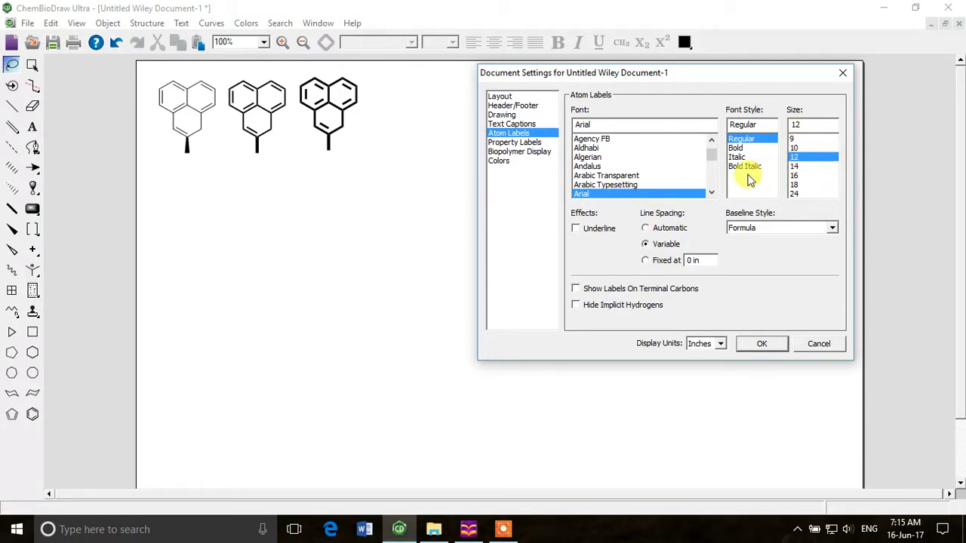
click(832, 226)
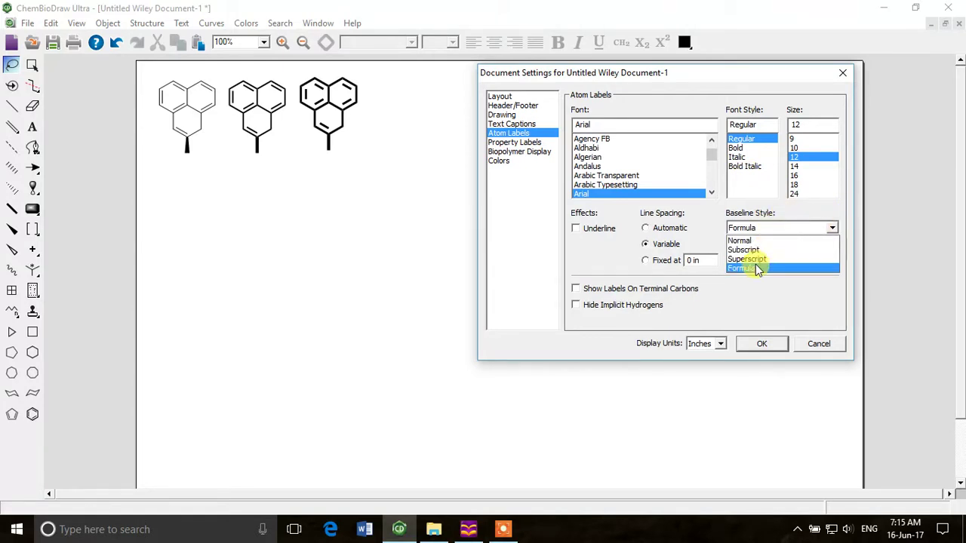
click(809, 277)
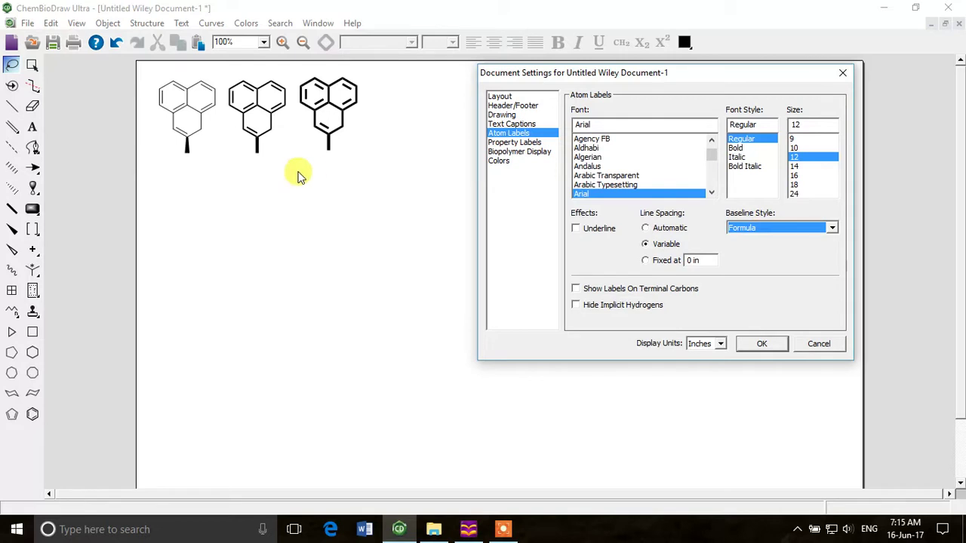
click(502, 161)
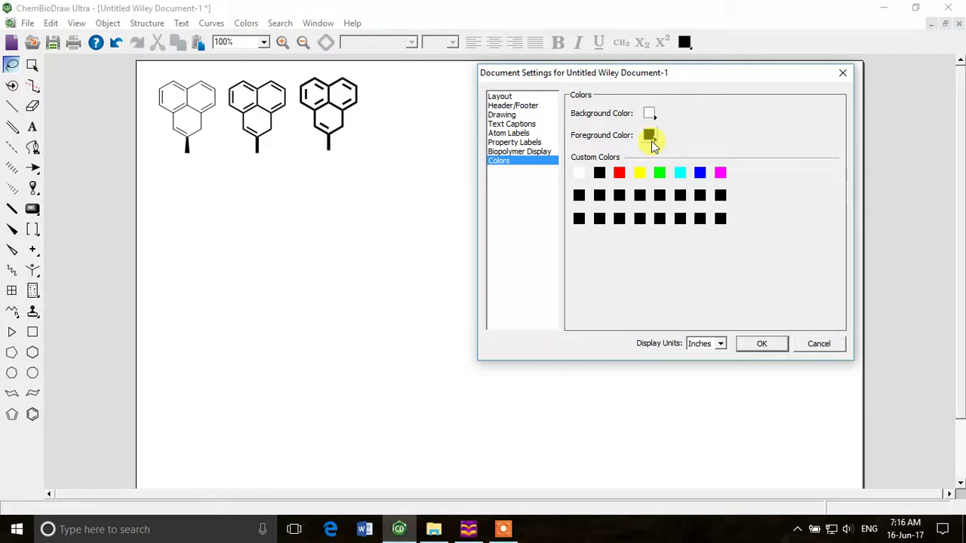
- Check the foreground and background colour choices, leave them black and white, and cancel
click(650, 139)
click(650, 138)
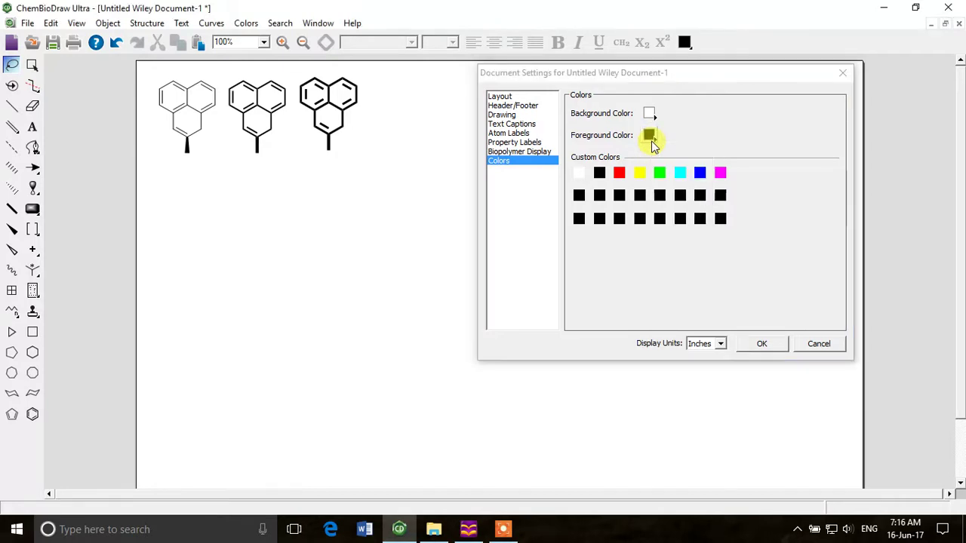
click(649, 113)
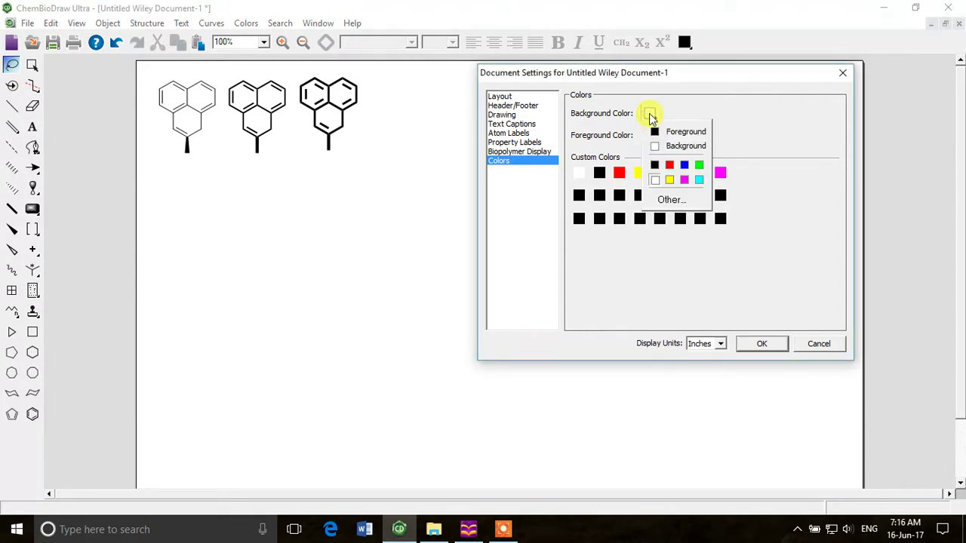
click(650, 114)
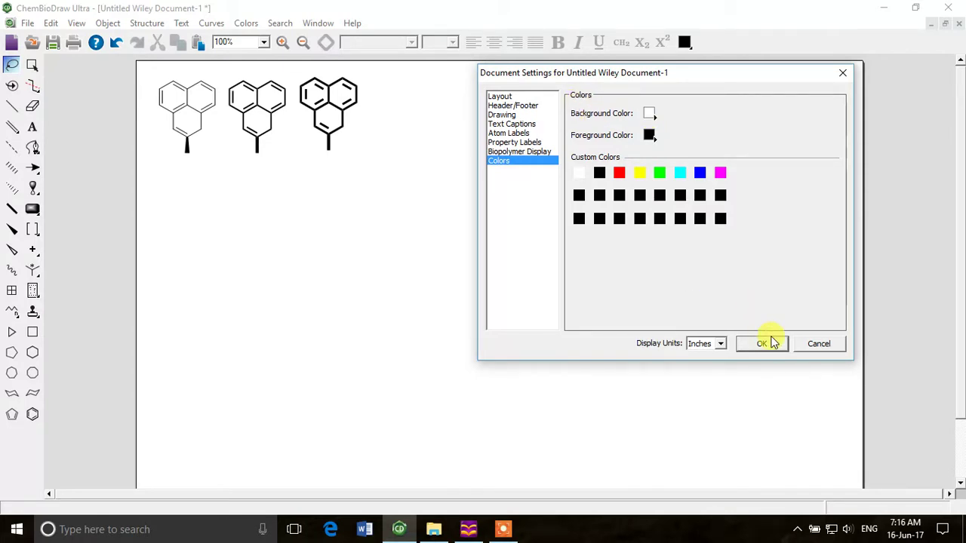
click(812, 342)
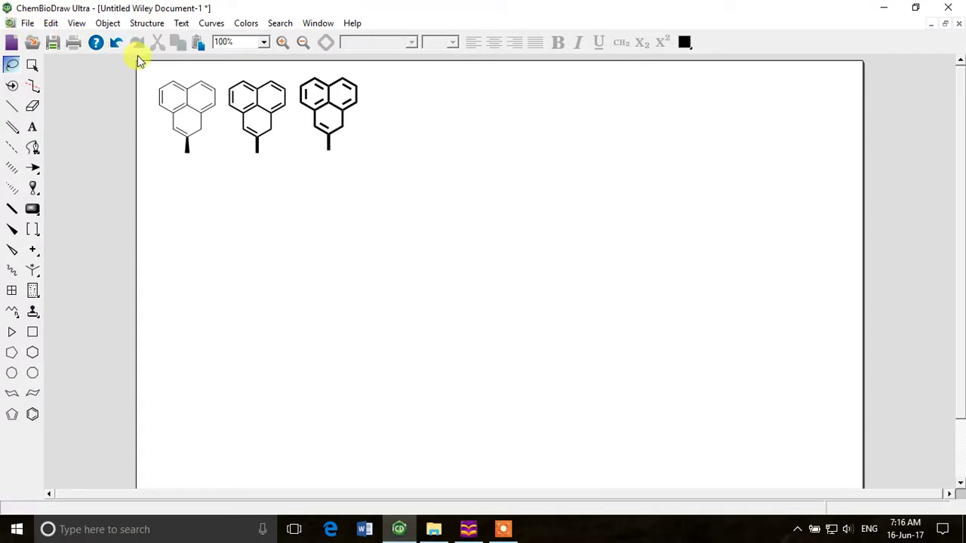
click(27, 24)
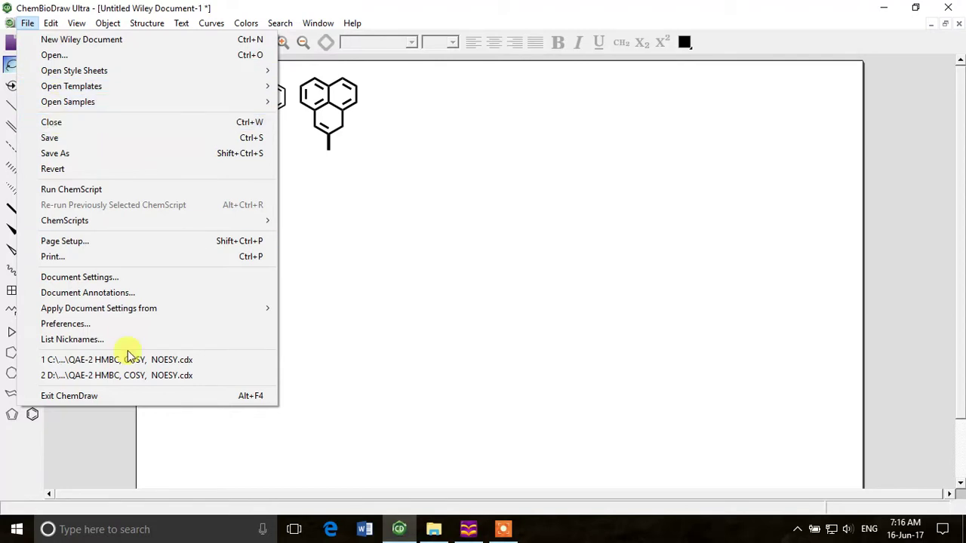
click(123, 323)
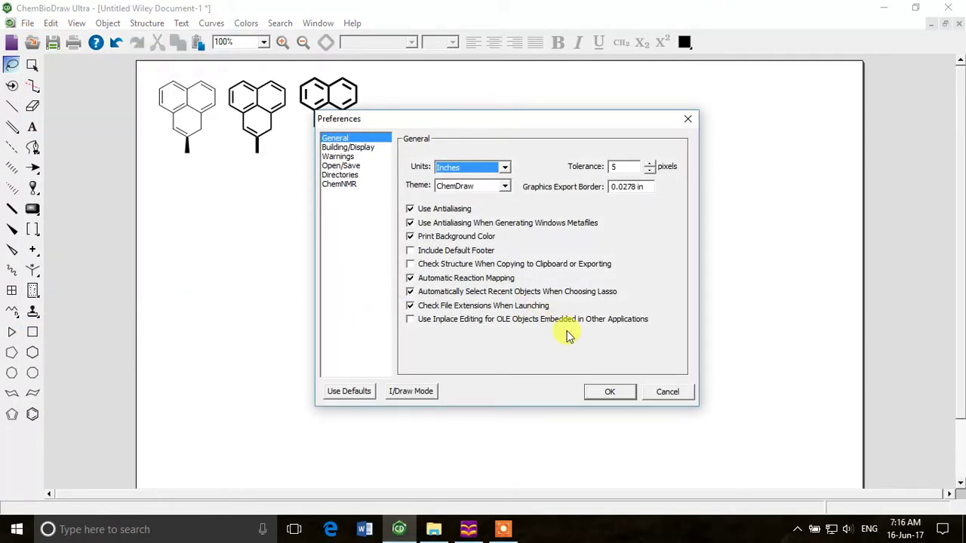
click(339, 147)
click(340, 165)
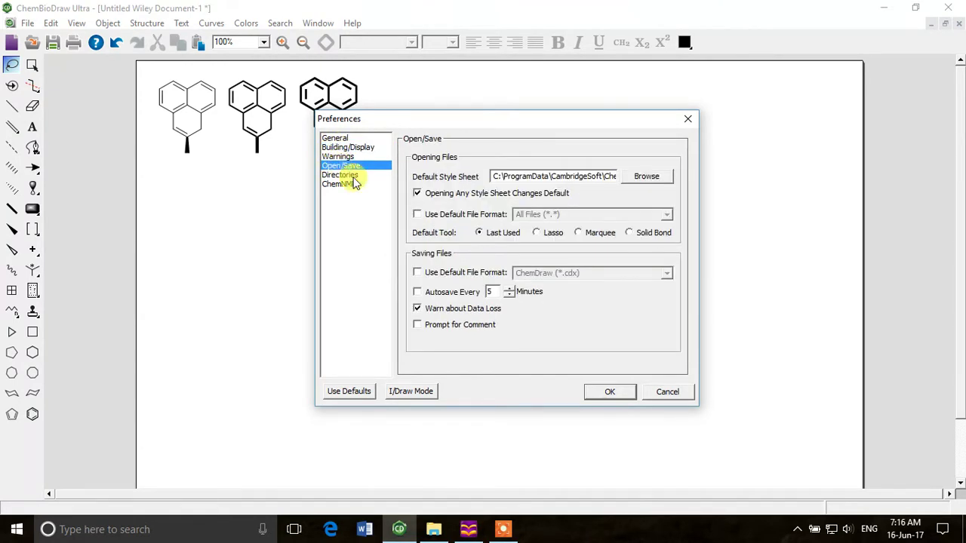
click(668, 392)
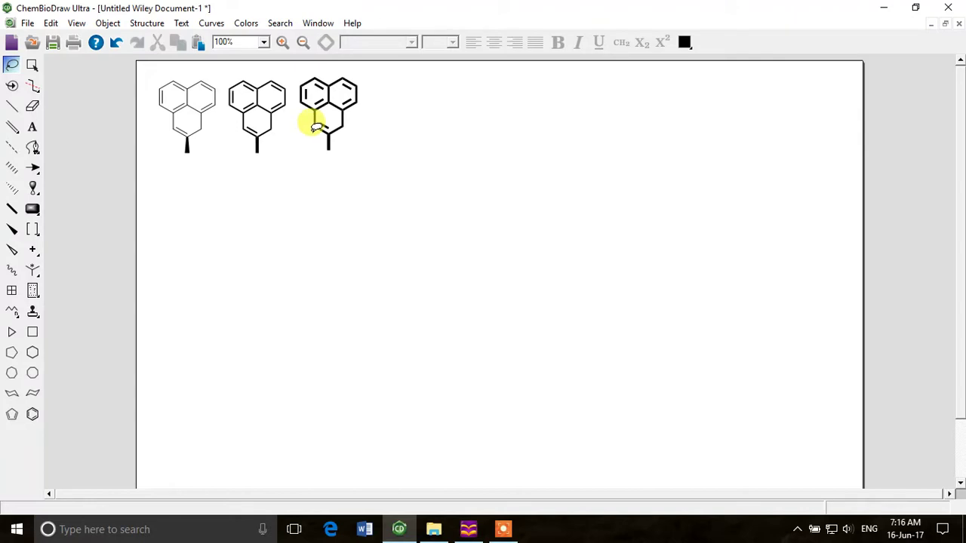
click(50, 23)
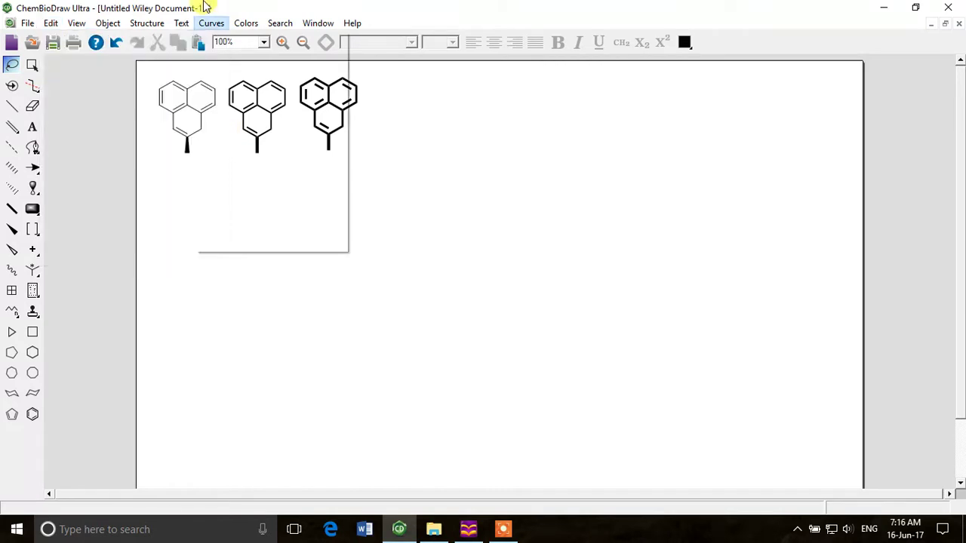
click(51, 22)
mouse_move(155, 188)
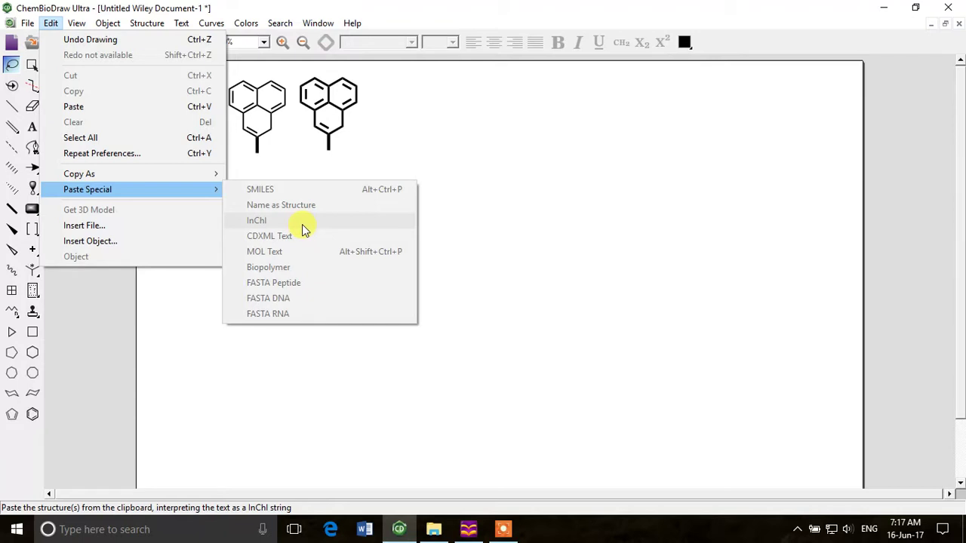
click(433, 7)
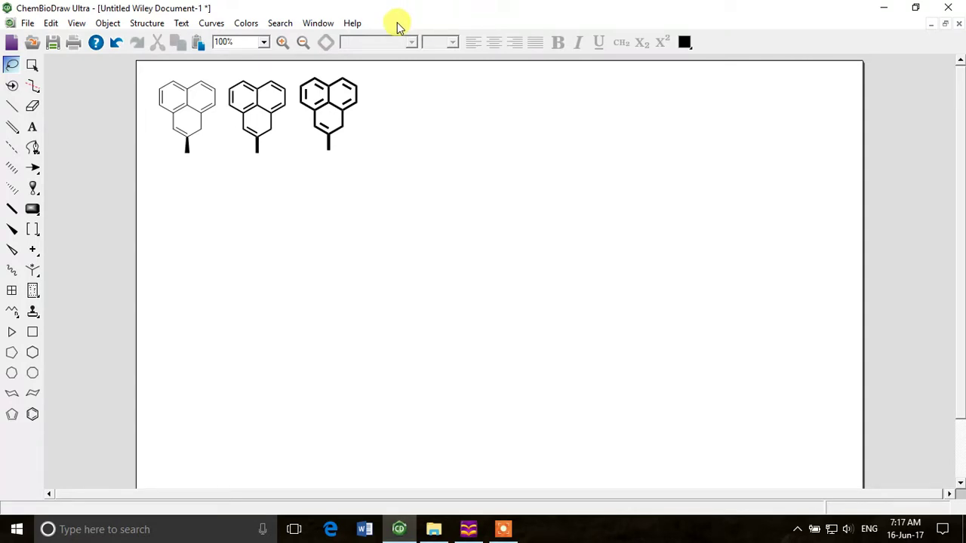
- Turn on Show Crosshair from the View menu to overlay grid lines on the page
click(76, 25)
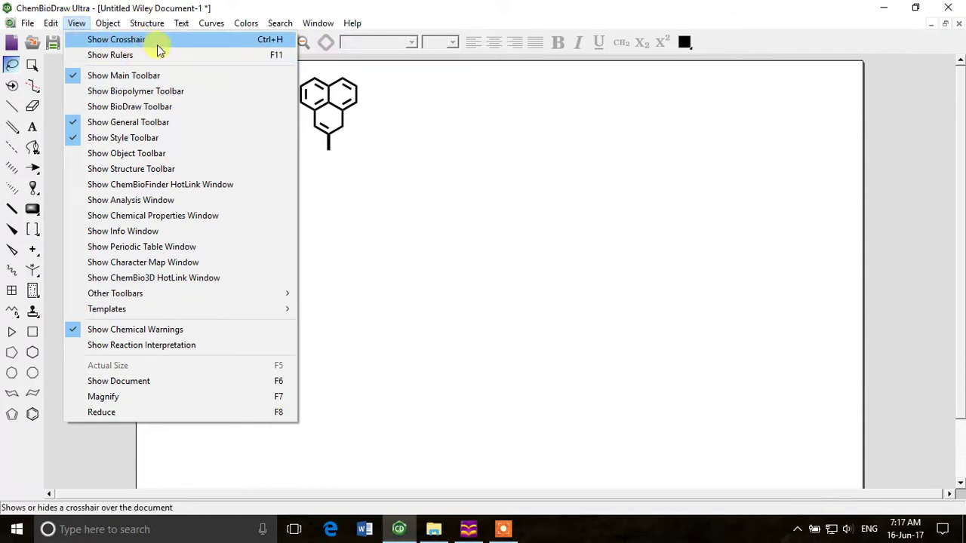
click(390, 168)
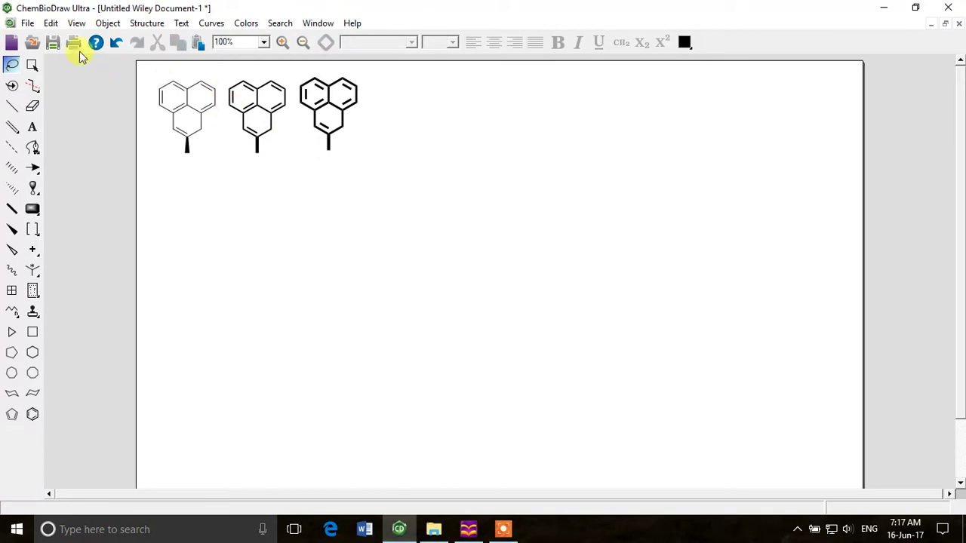
click(76, 23)
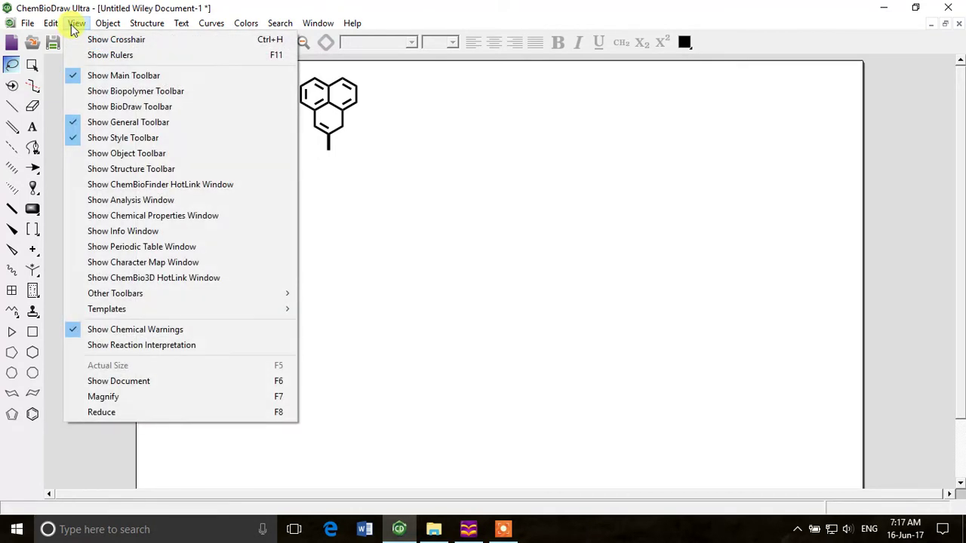
click(206, 44)
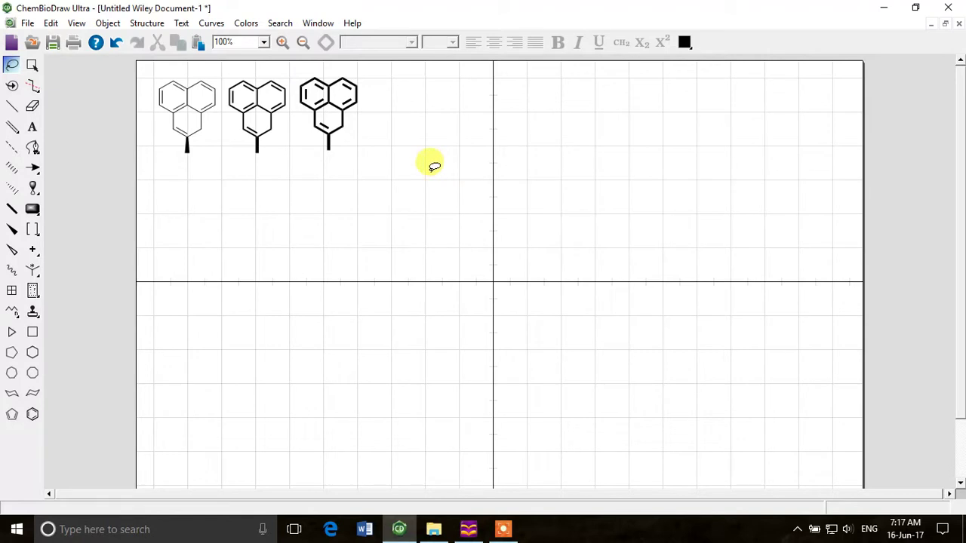
- Nudge the first and second phenalenes slightly left so all three sit evenly in a row
click(183, 123)
drag(181, 118, 179, 123)
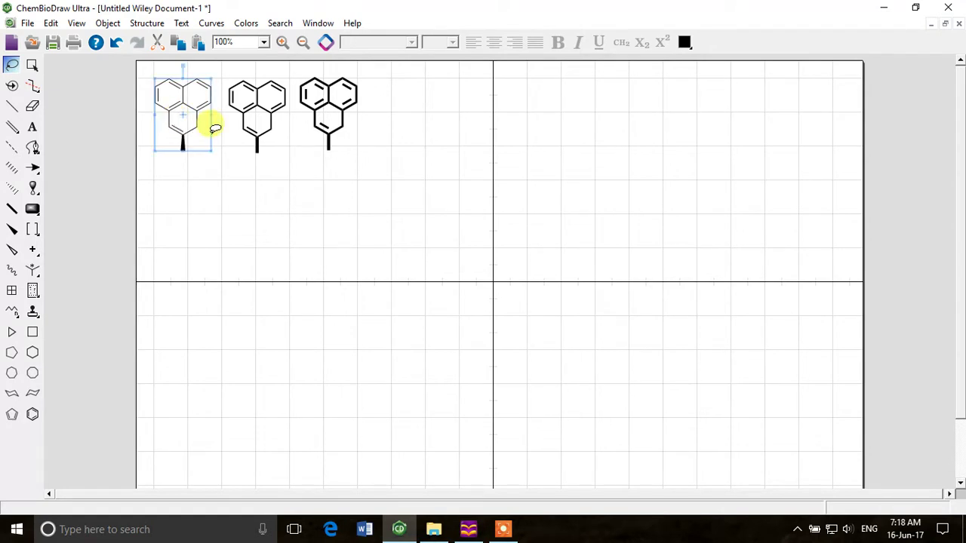
click(265, 114)
drag(261, 130, 259, 129)
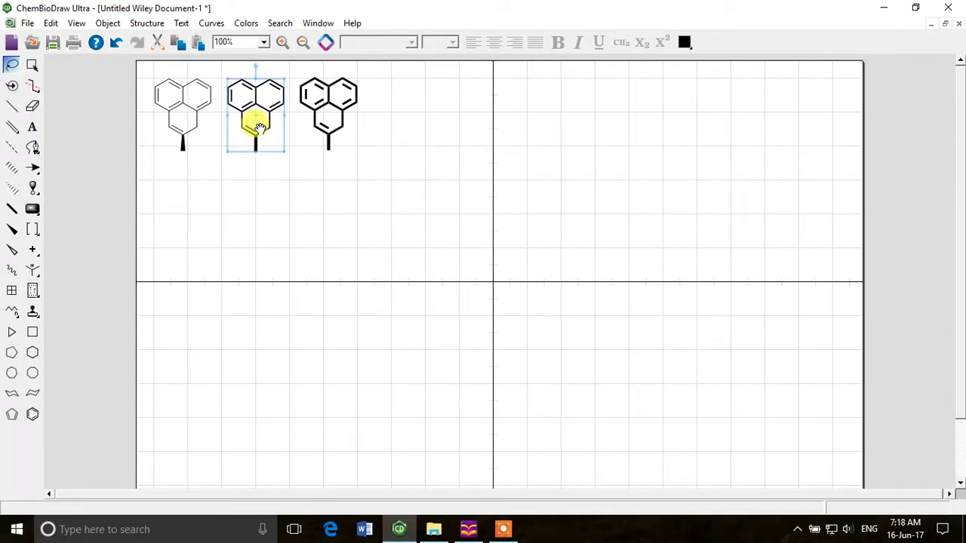
click(338, 128)
click(338, 127)
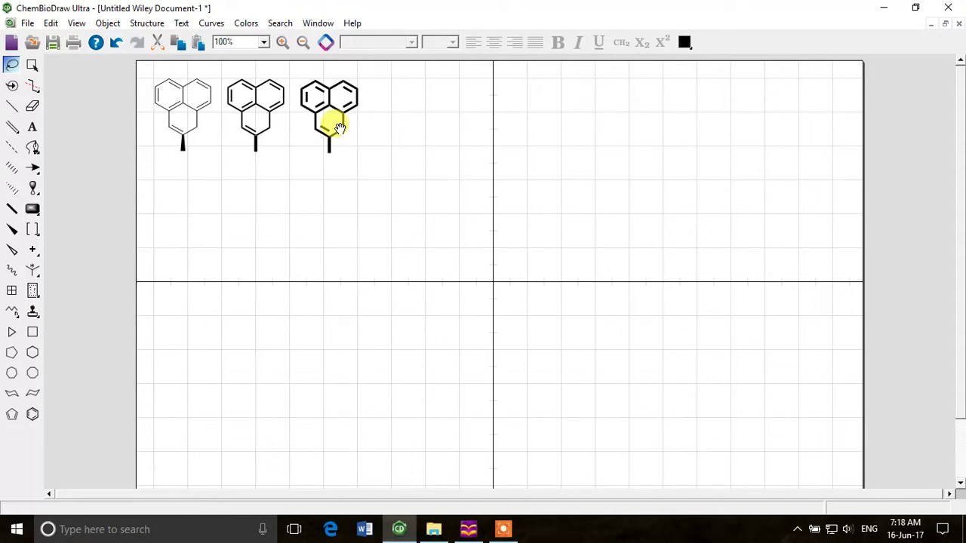
click(339, 130)
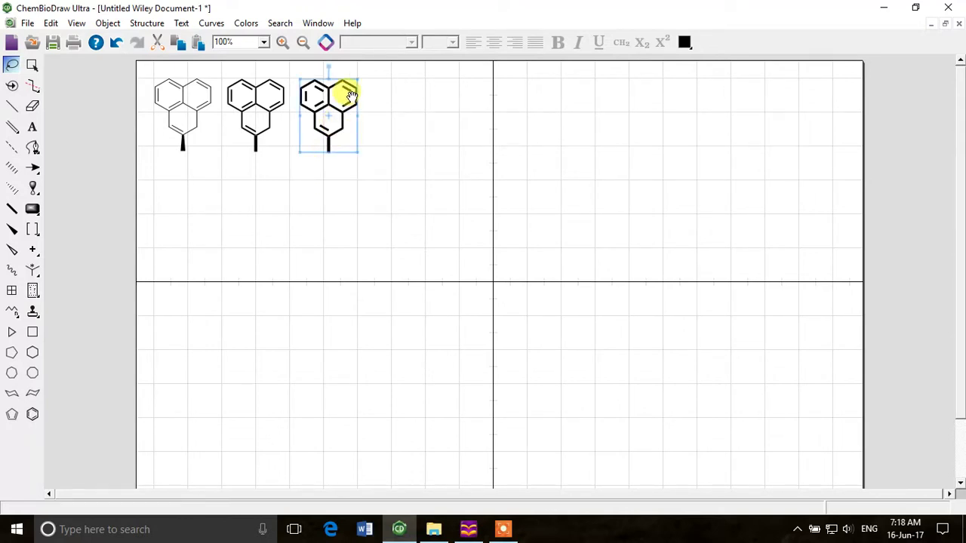
click(397, 78)
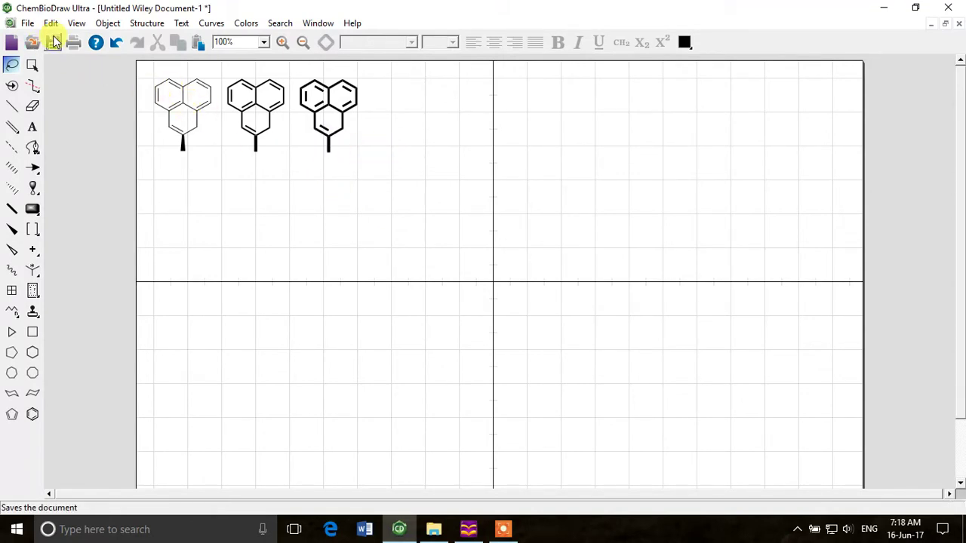
- Turn on Show Rulers so rulers appear along the page's top and left edges
click(76, 23)
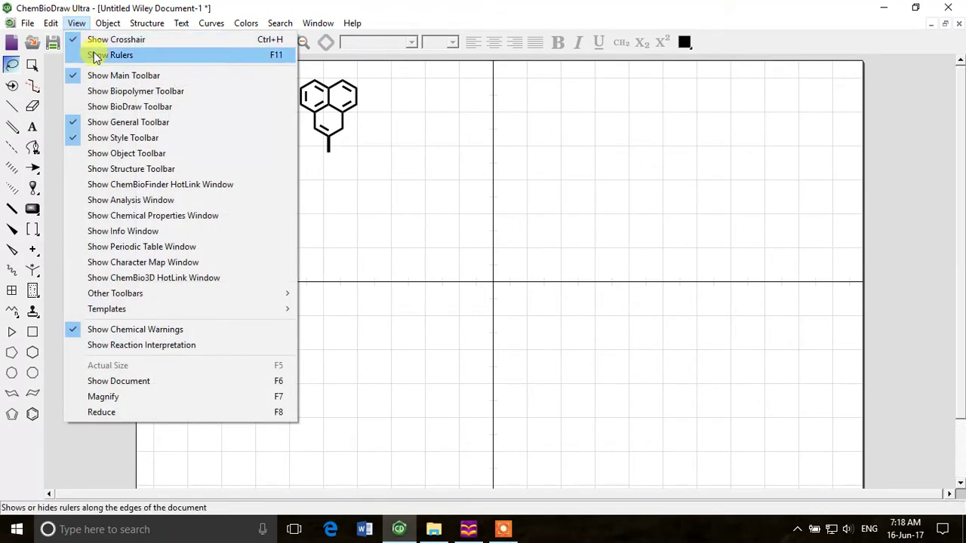
click(97, 55)
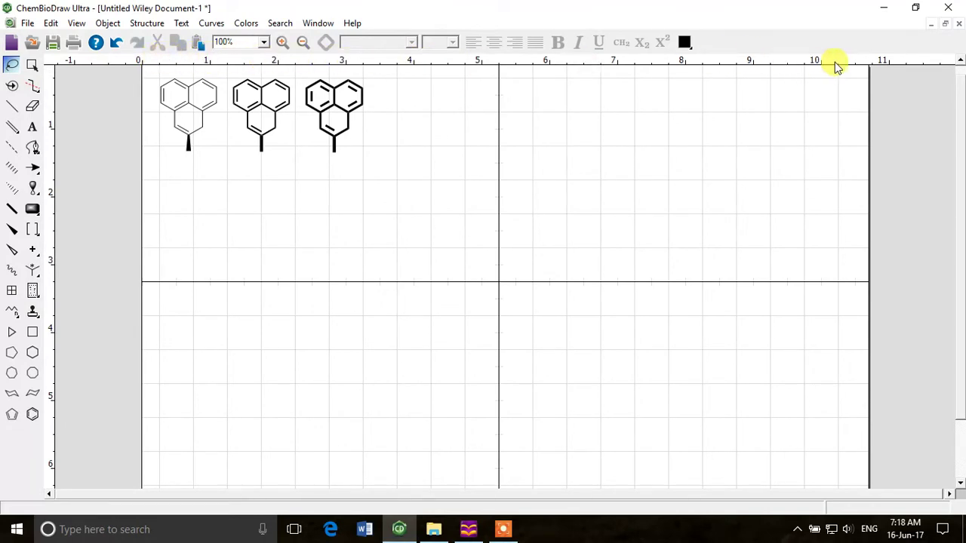
scroll(227, 347, up, 1)
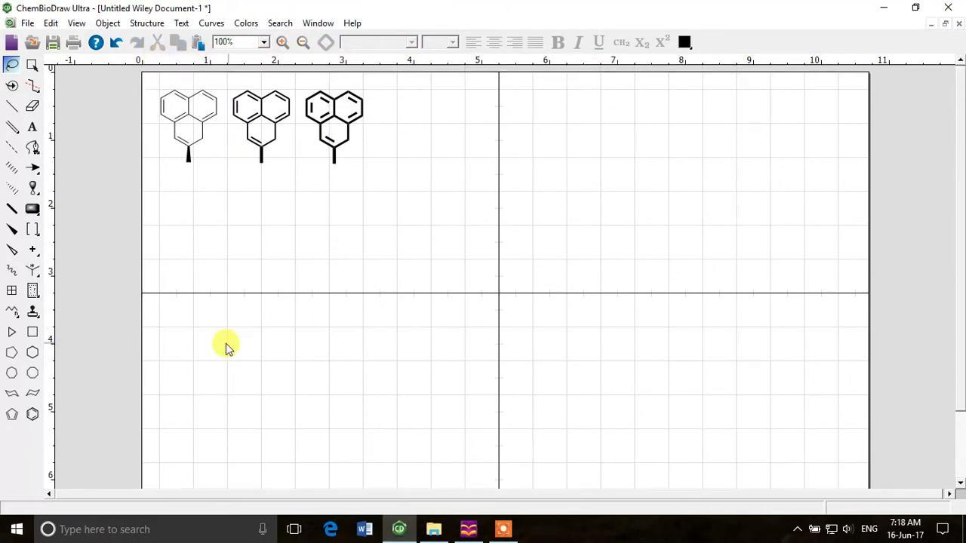
click(77, 24)
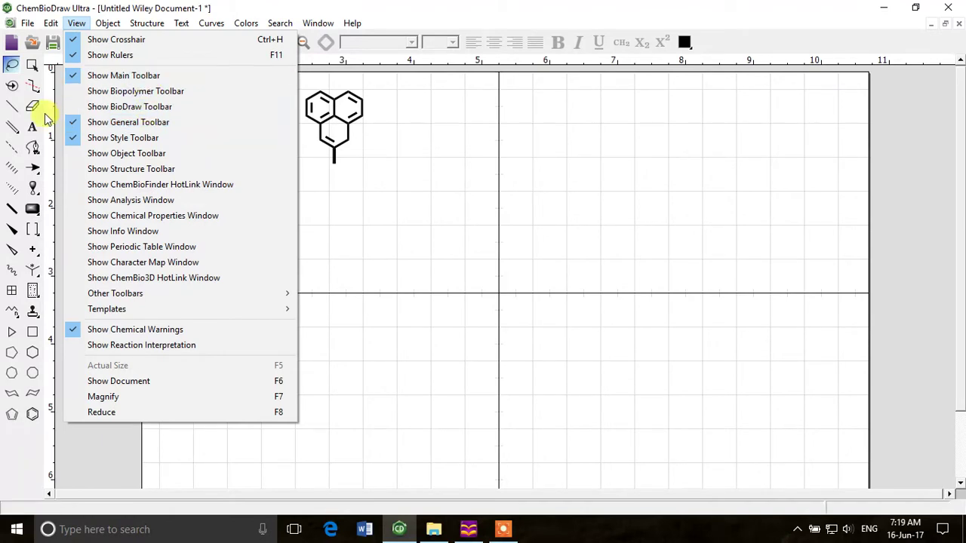
- Bring up the biopolymer building palette, then dismiss it
click(162, 92)
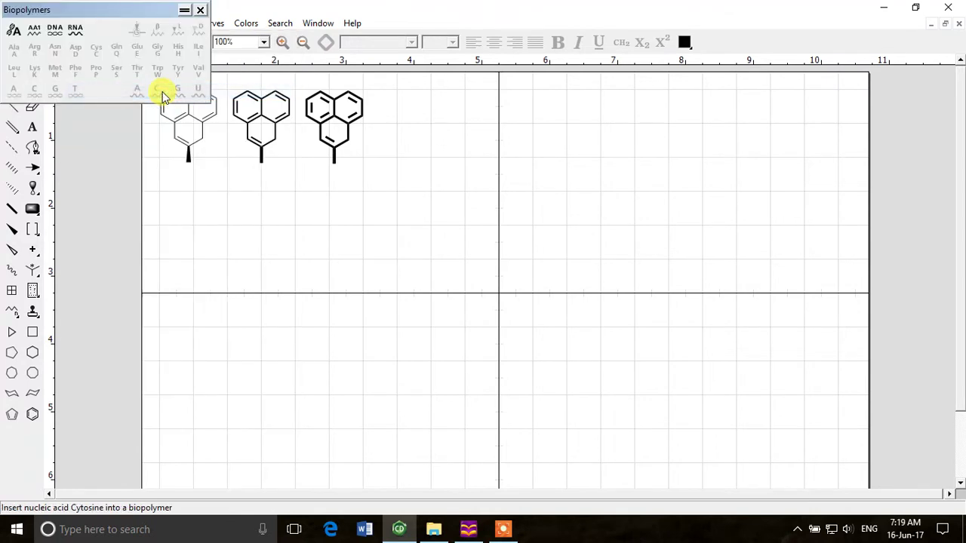
drag(110, 11, 209, 165)
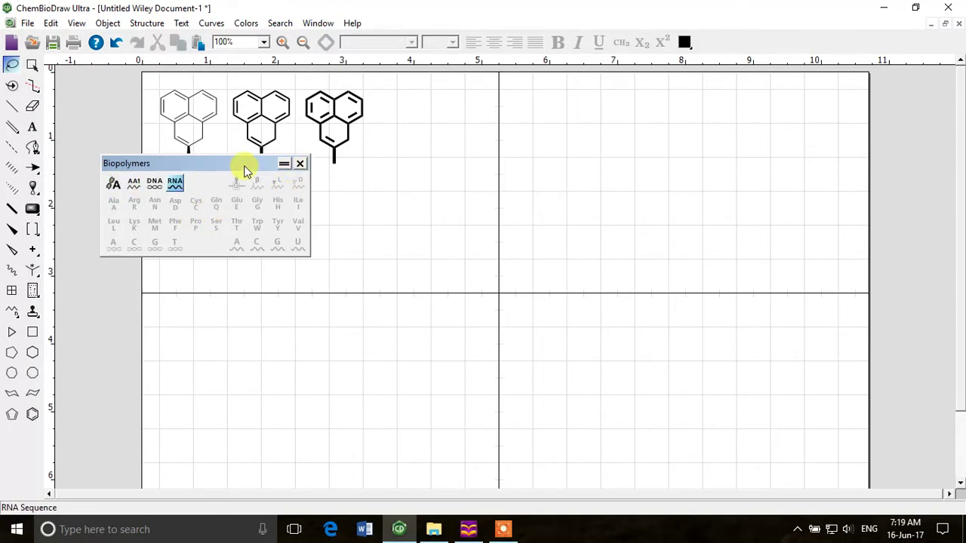
click(300, 163)
- Draw a ring-shaped membrane organelle below the structures with the BioDraw toolbar, then close it
click(76, 22)
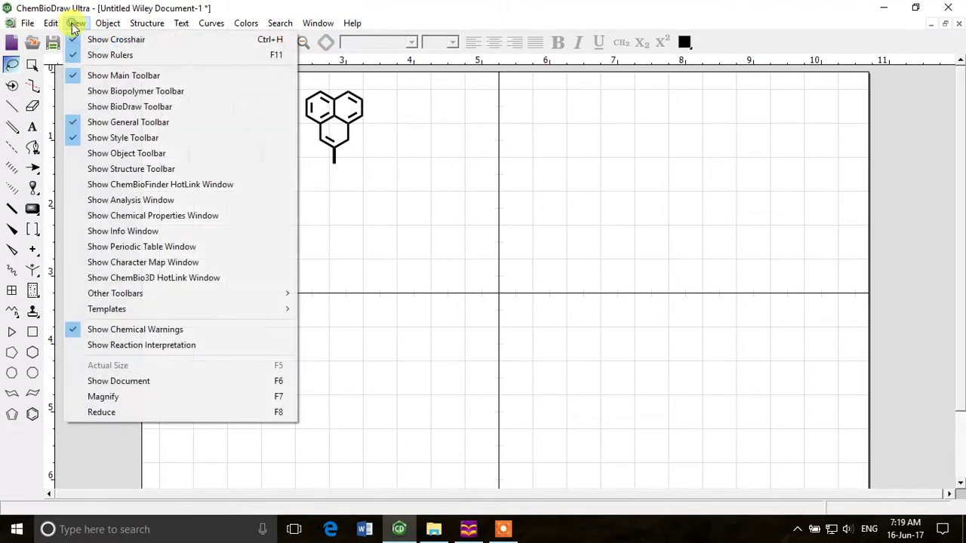
click(119, 106)
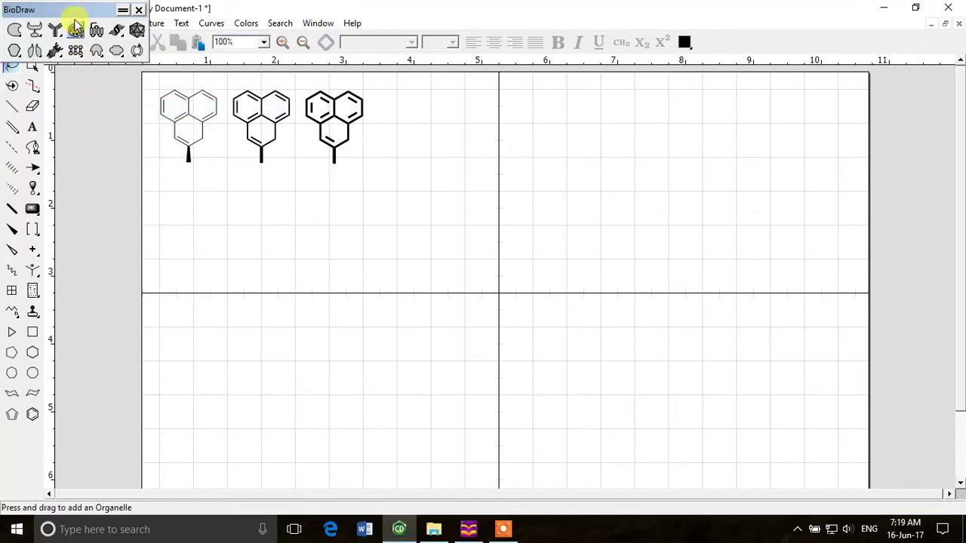
drag(75, 28, 123, 126)
click(121, 141)
click(162, 163)
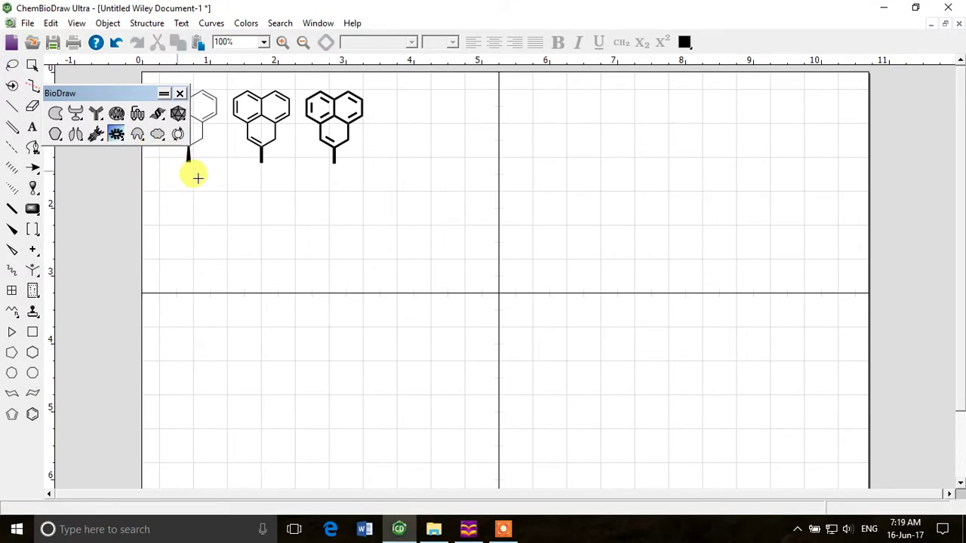
drag(343, 219, 413, 280)
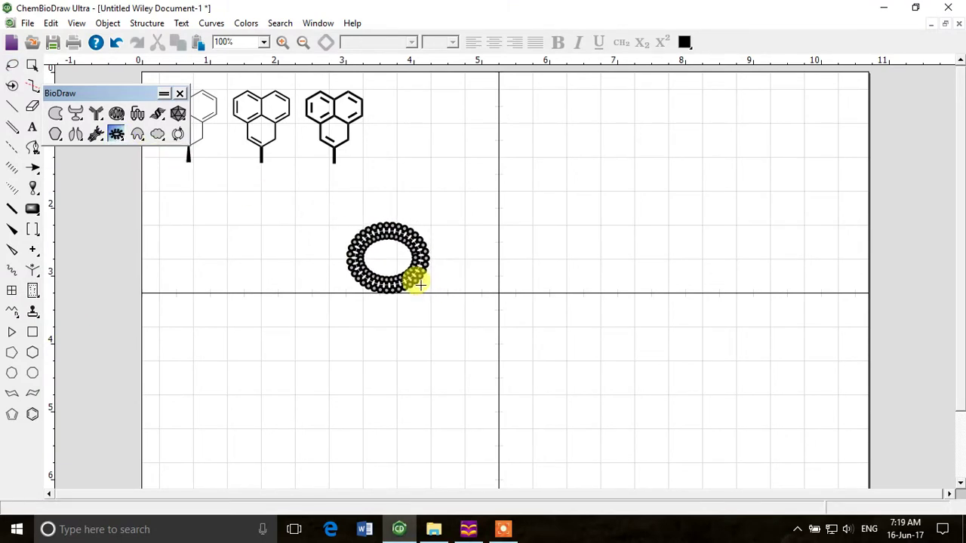
click(181, 93)
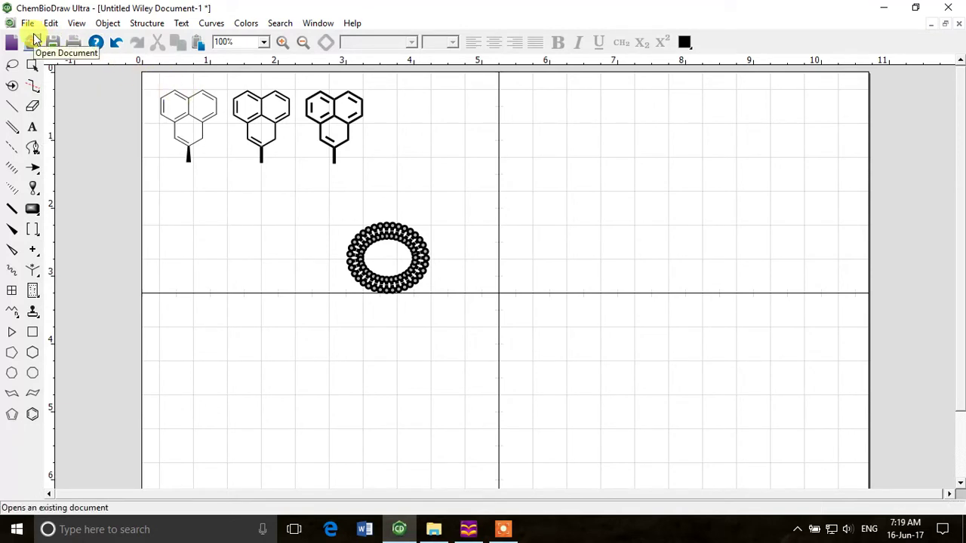
- Show the Periodic Table window from the View menu and move it lower on the canvas
click(75, 23)
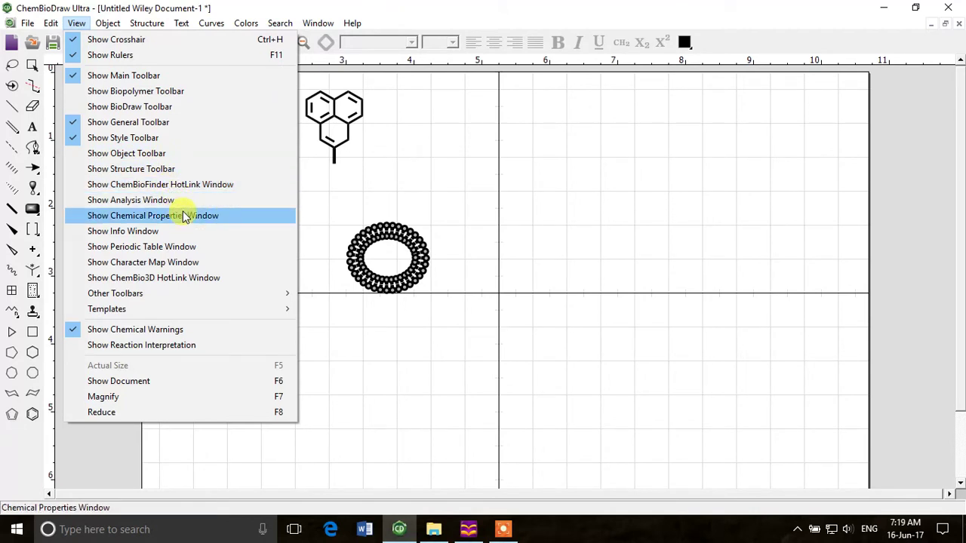
click(189, 247)
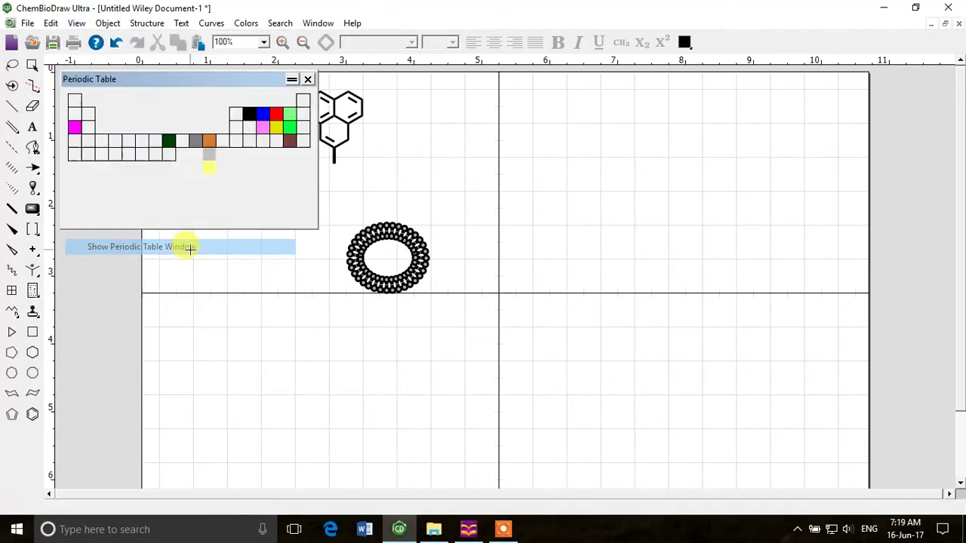
drag(179, 84, 198, 223)
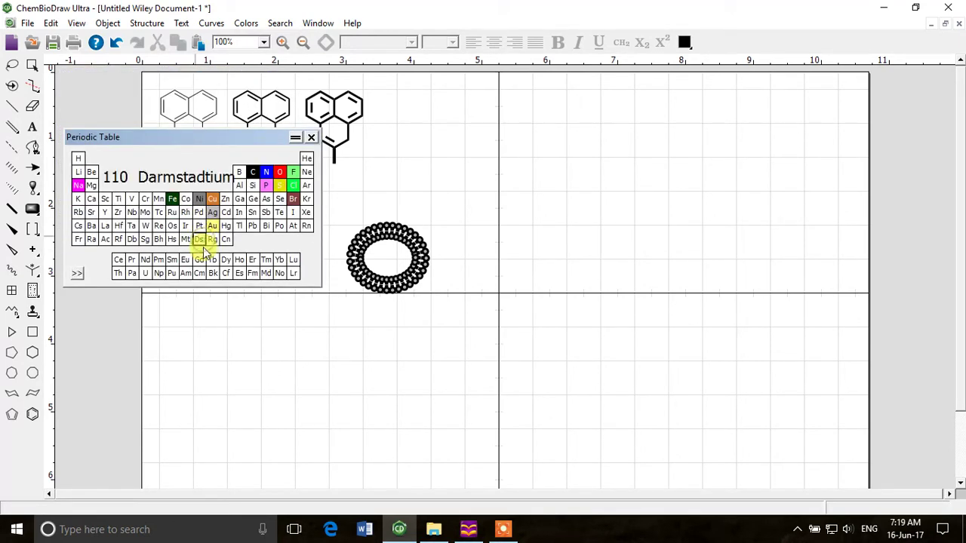
- Place an Hs label and a CH4 label right of the organelle, then view Carbon's and Thallium's properties
click(225, 239)
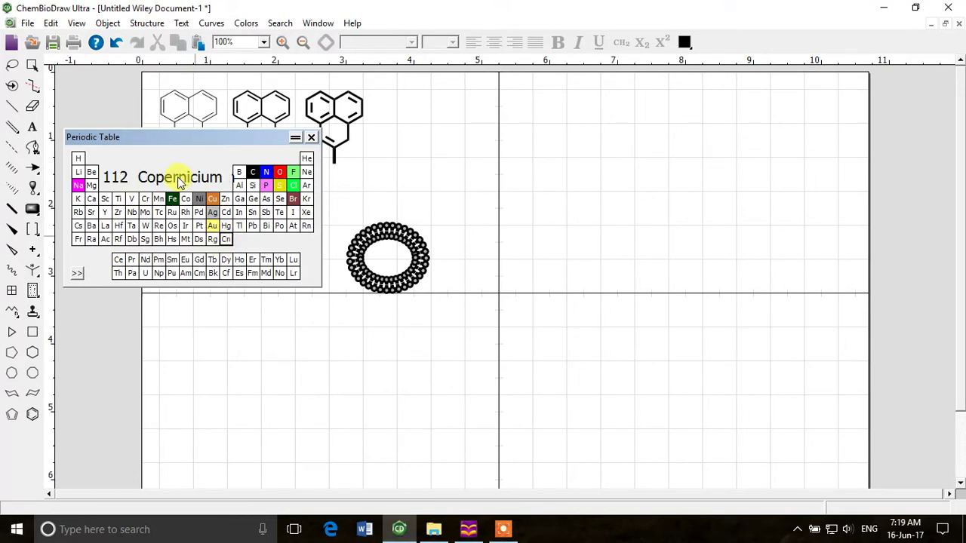
click(198, 239)
click(172, 240)
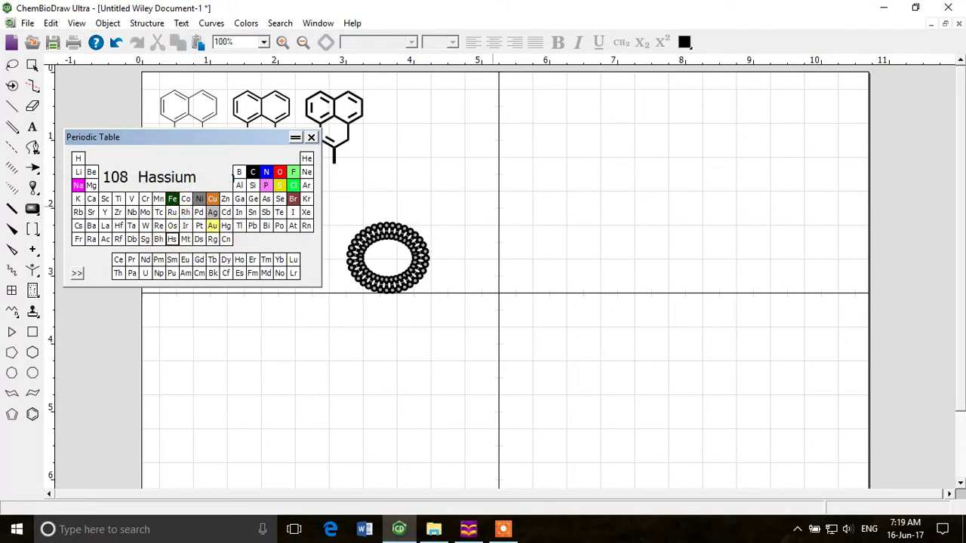
click(496, 197)
click(252, 171)
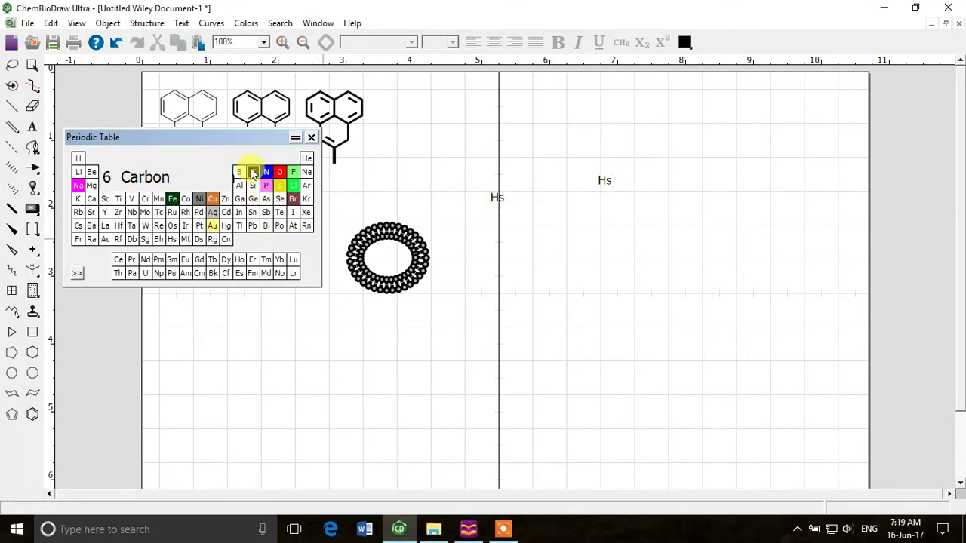
click(665, 217)
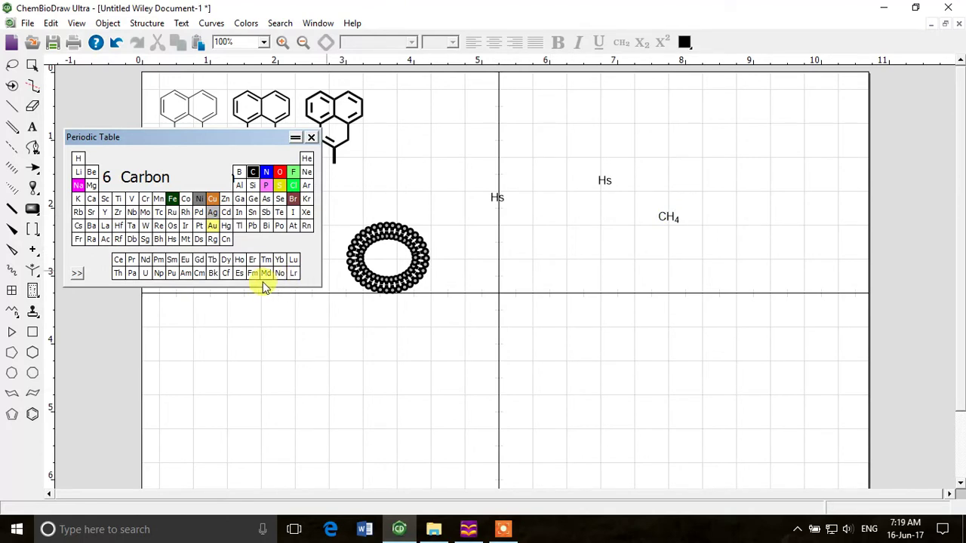
click(79, 275)
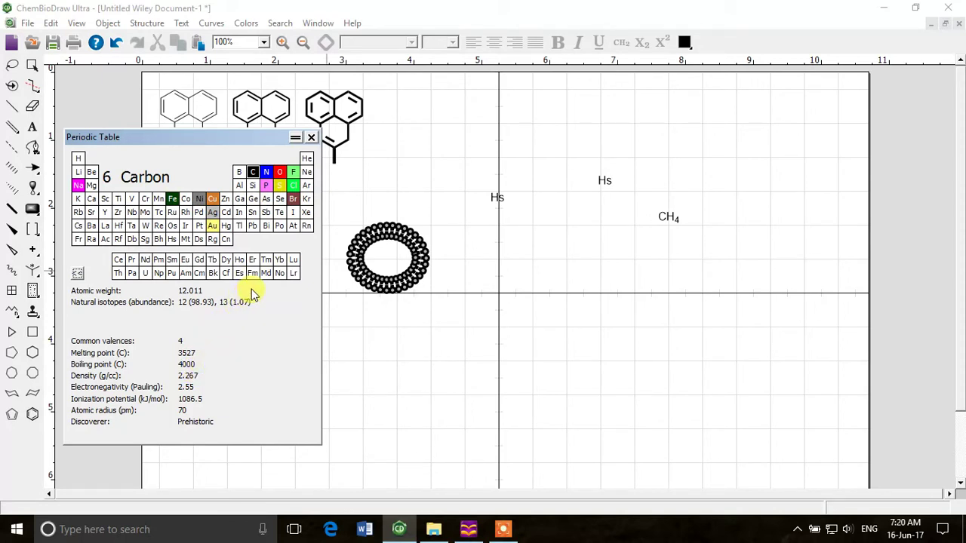
click(238, 228)
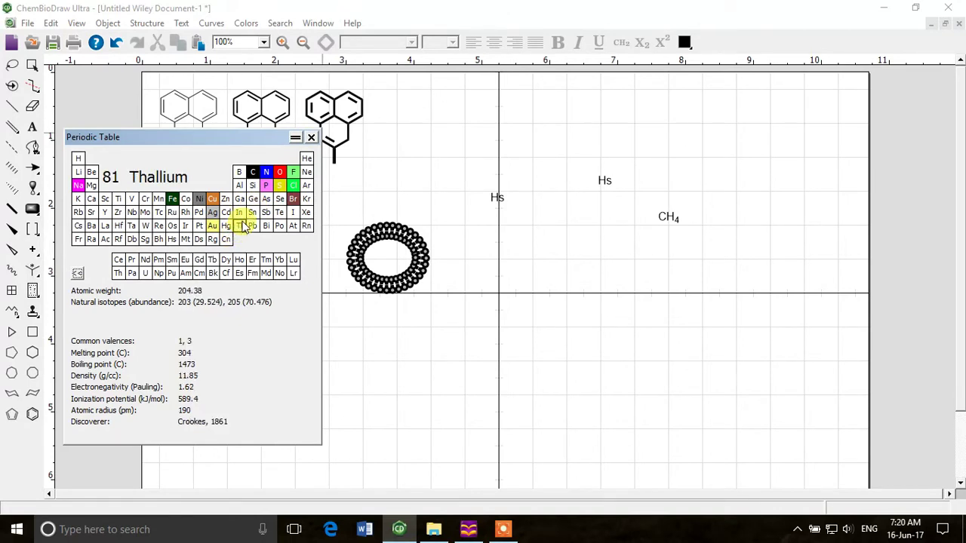
- Close the Periodic Table window and add a TlH text label just above the membrane organelle
click(313, 138)
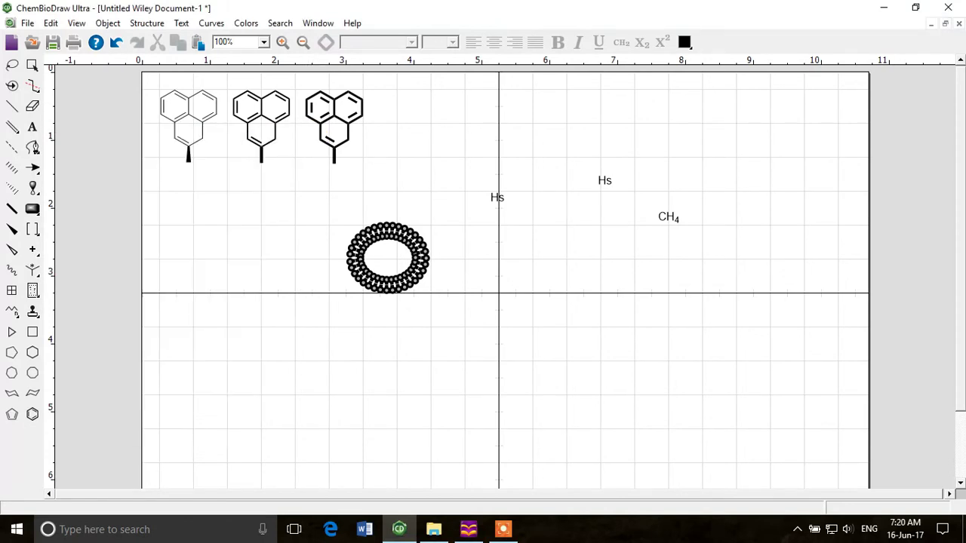
click(78, 23)
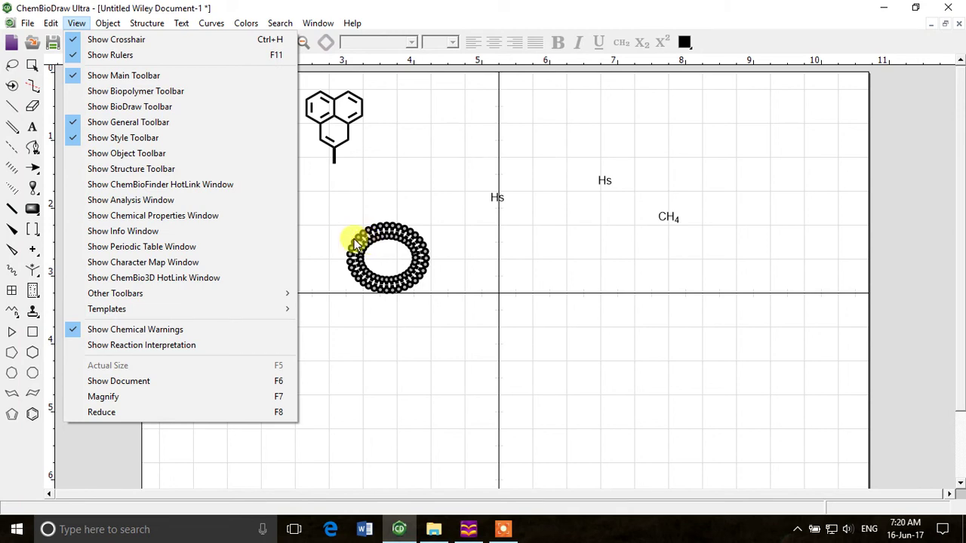
click(350, 201)
click(350, 201)
text(TlH)
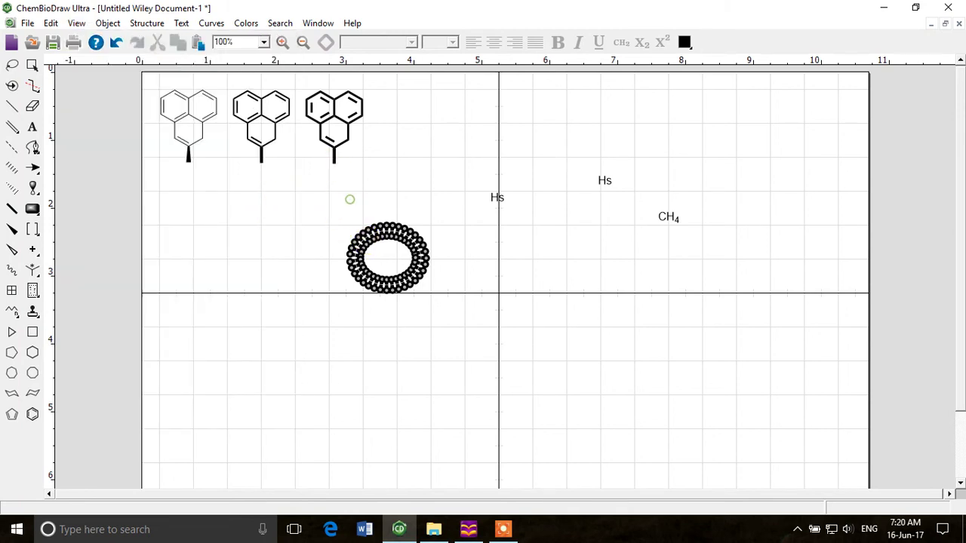